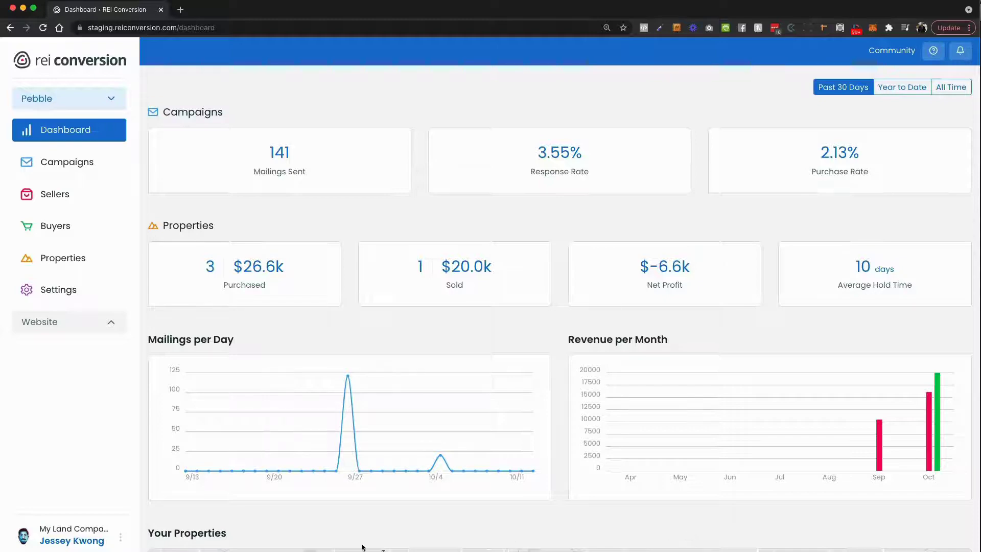
# Add the Map Background Postcard (6x9) from the postcard designs in the template library
pyautogui.click(59, 289)
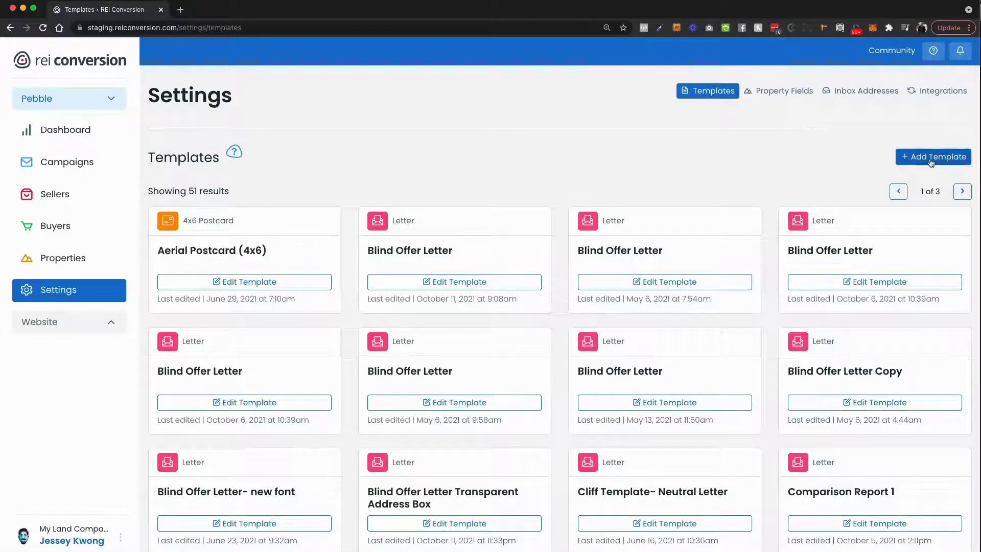
pyautogui.click(931, 162)
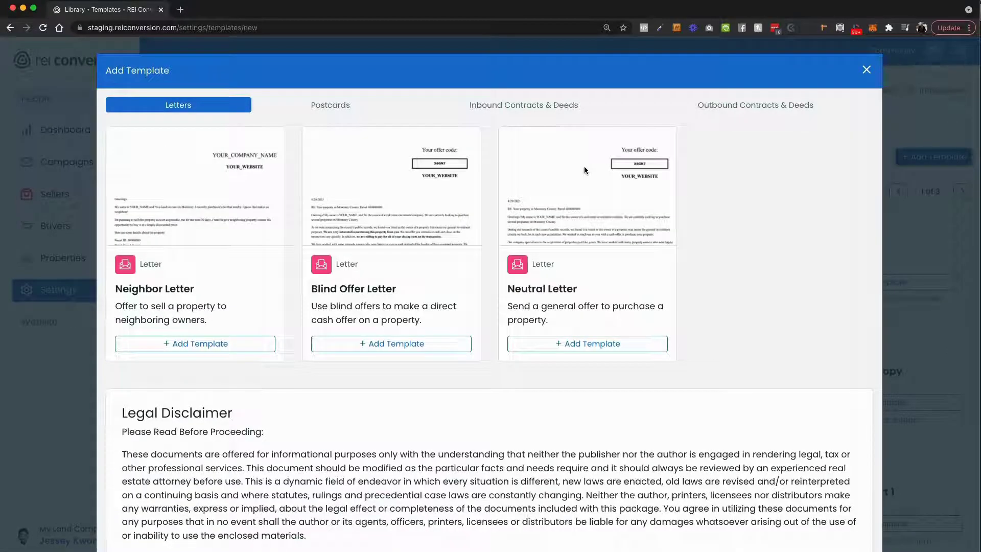
pyautogui.click(327, 107)
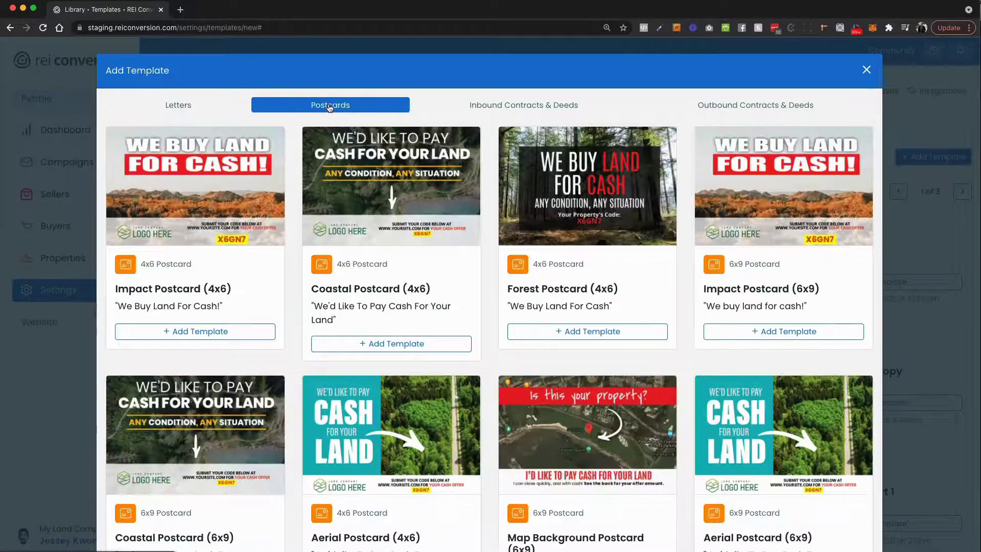
pyautogui.scroll(-4, 660, 287)
pyautogui.scroll(4, 707, 366)
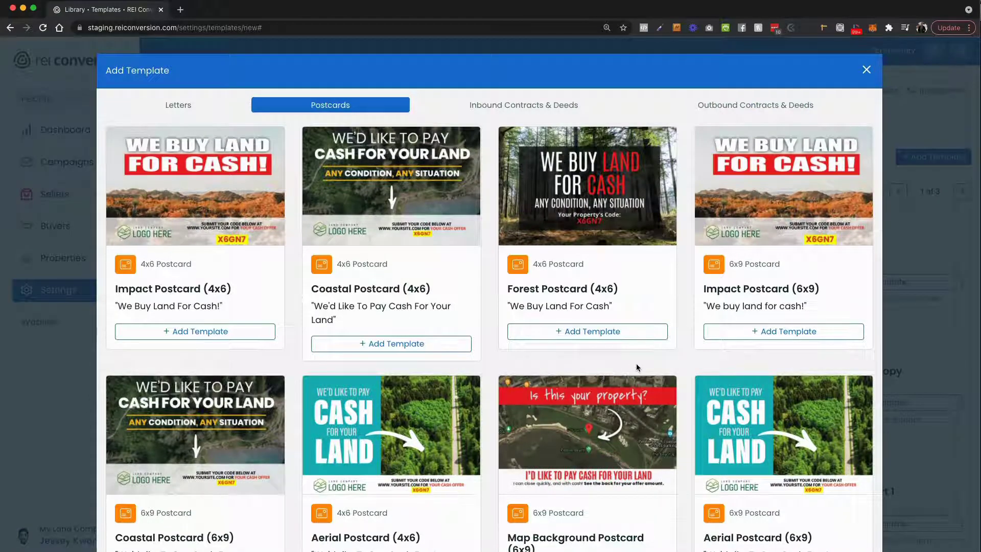
pyautogui.scroll(-5, 636, 365)
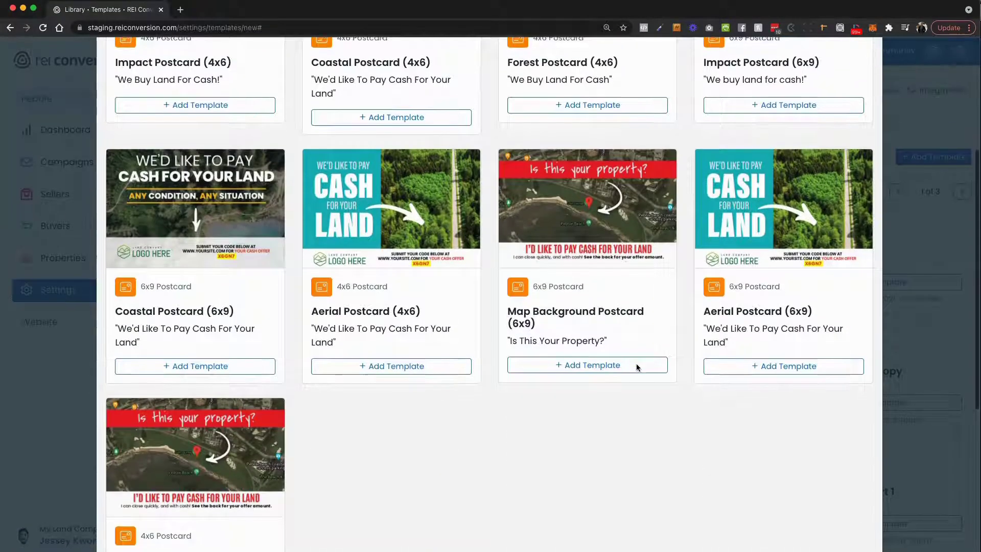
pyautogui.scroll(1, 636, 365)
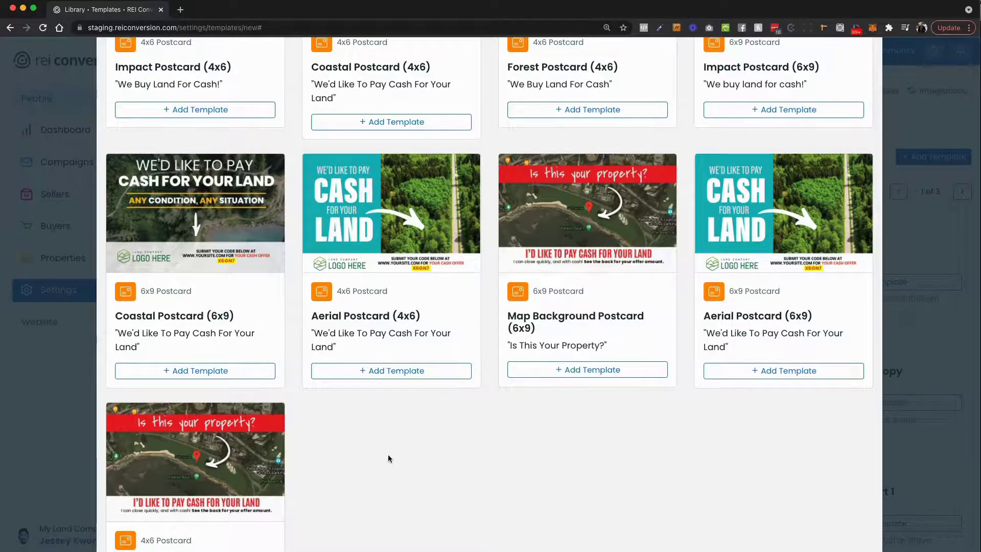
pyautogui.scroll(5, 387, 457)
pyautogui.scroll(-5, 389, 456)
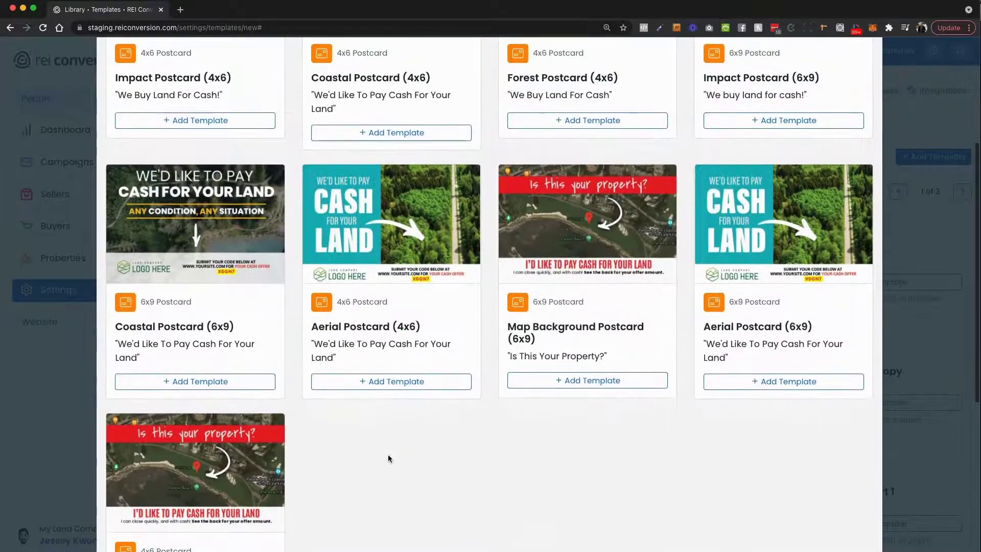
pyautogui.click(546, 385)
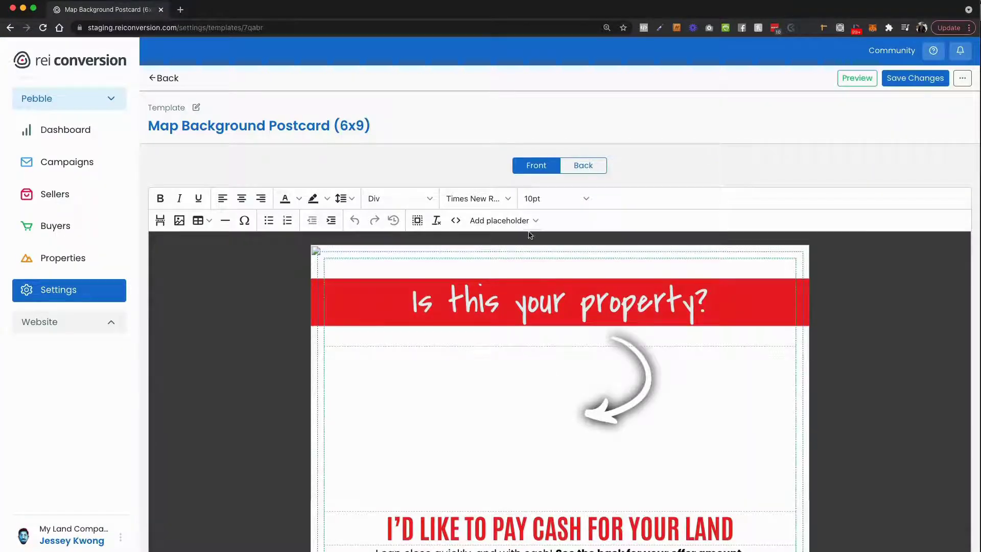
# Clear all source code from the front side of the postcard template
pyautogui.click(456, 220)
pyautogui.press('super+a')
pyautogui.press('BackSpace')
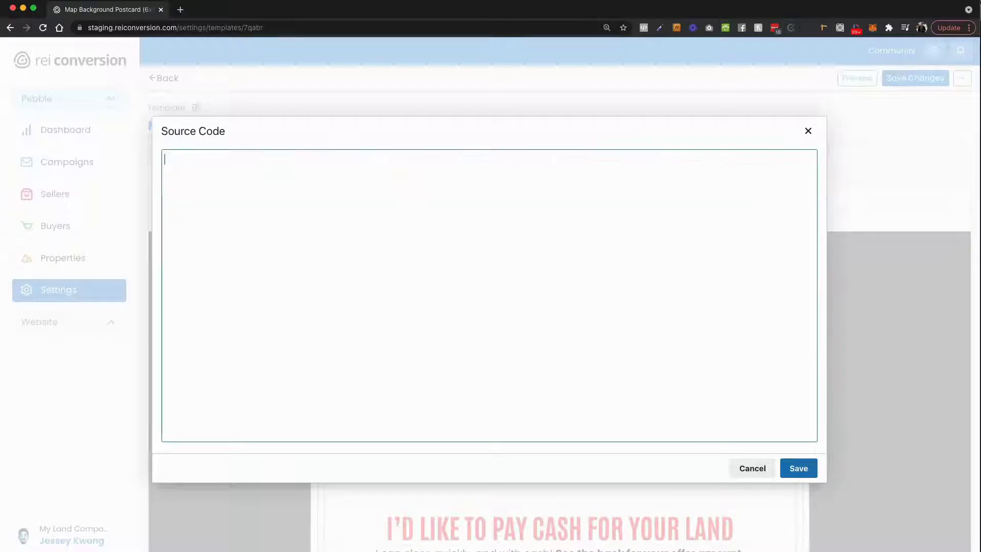
pyautogui.click(799, 468)
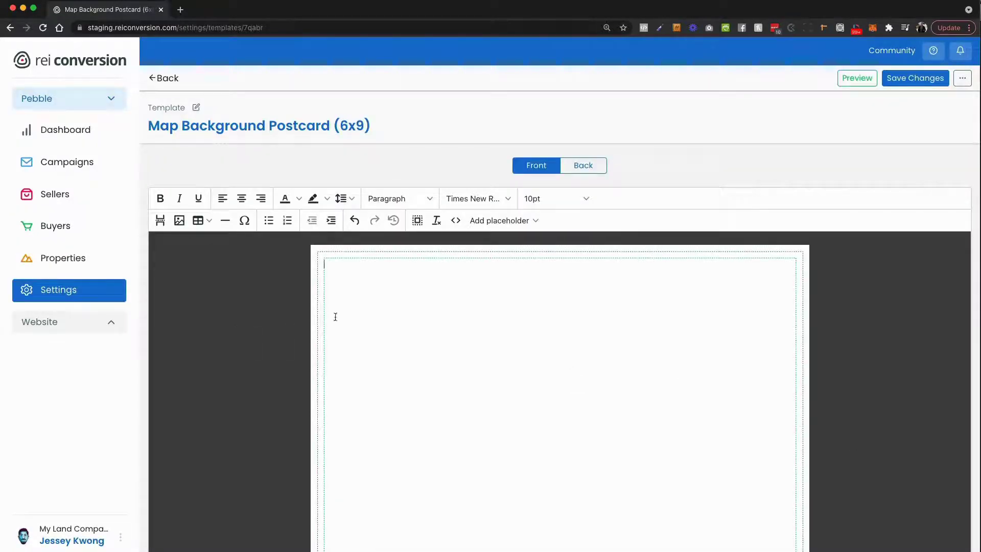
pyautogui.click(566, 175)
pyautogui.click(543, 174)
# Upload the "Is this your property?" artwork to the postcard front with the Left background class
pyautogui.scroll(-2, 850, 482)
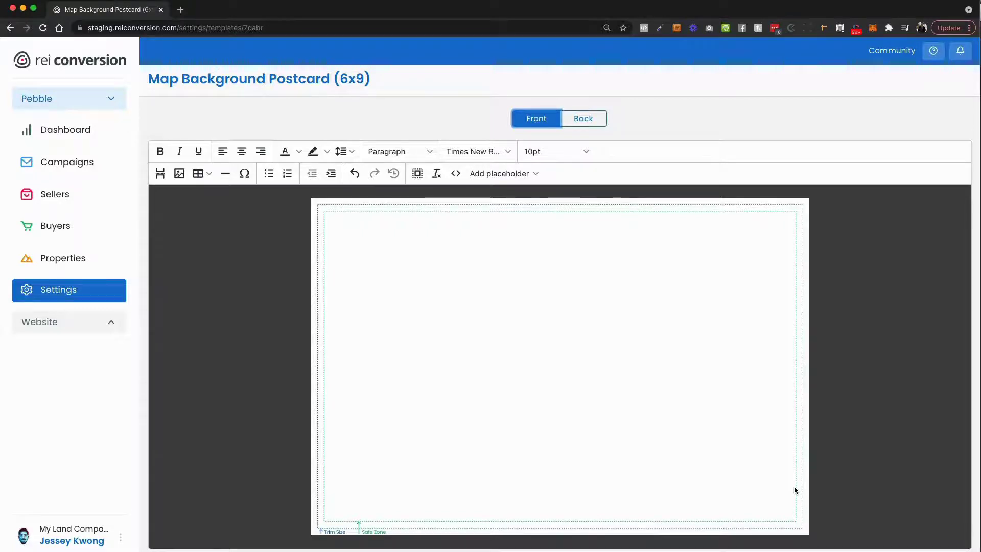
pyautogui.click(273, 242)
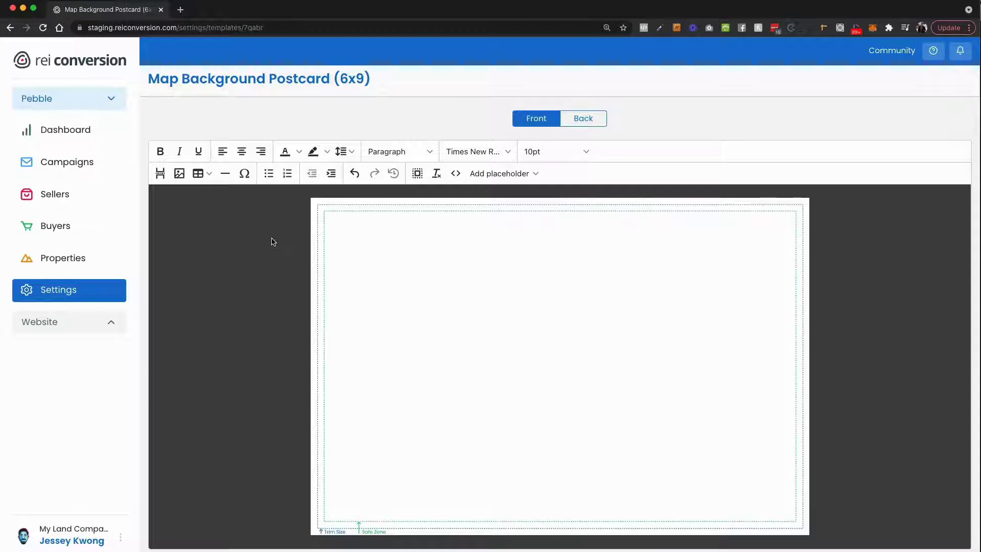
pyautogui.click(178, 175)
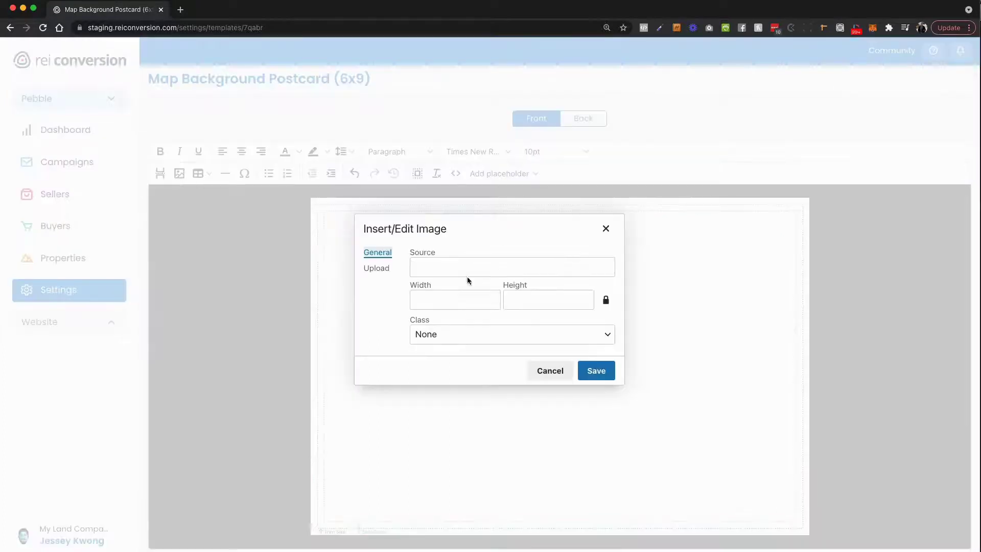
pyautogui.click(386, 276)
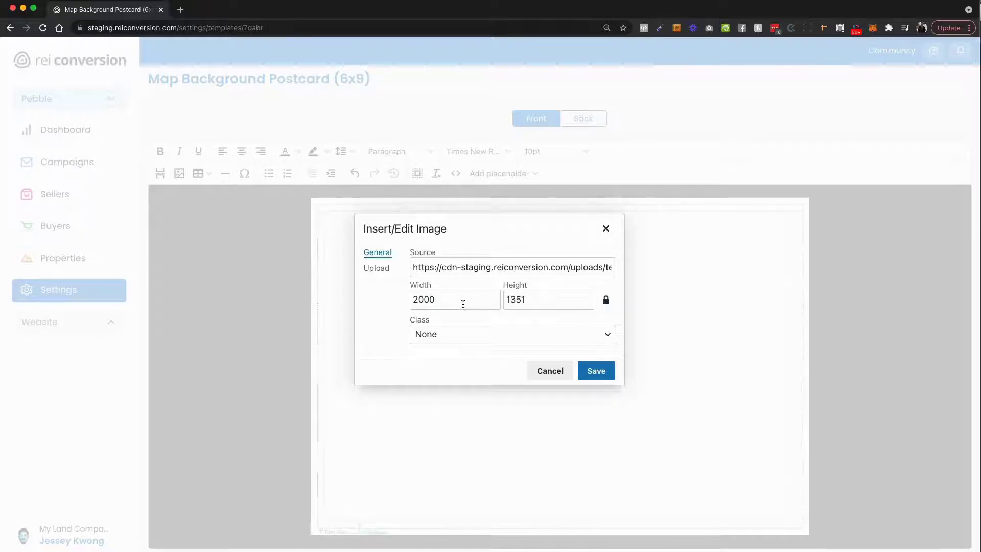
pyautogui.moveTo(432, 301); pyautogui.dragTo(399, 294)
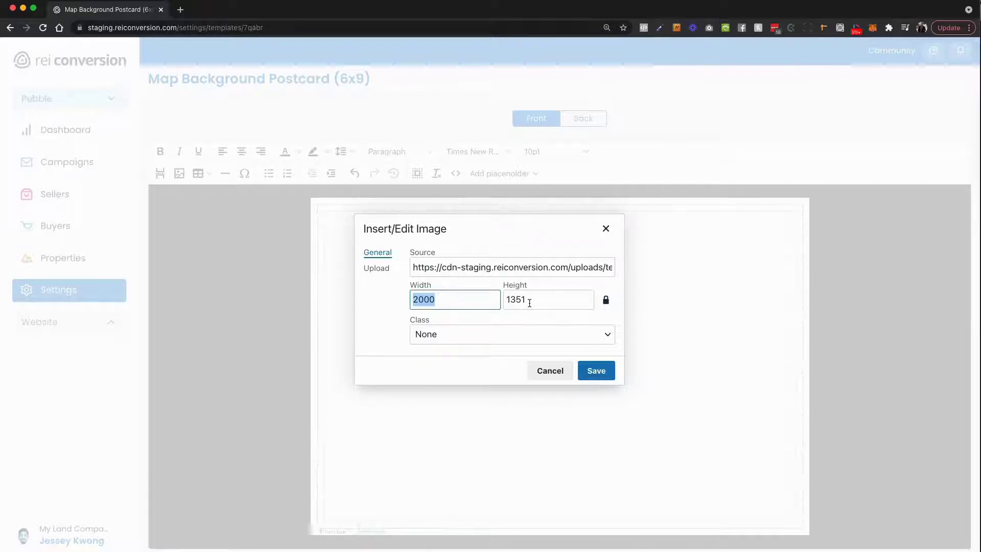
pyautogui.click(502, 332)
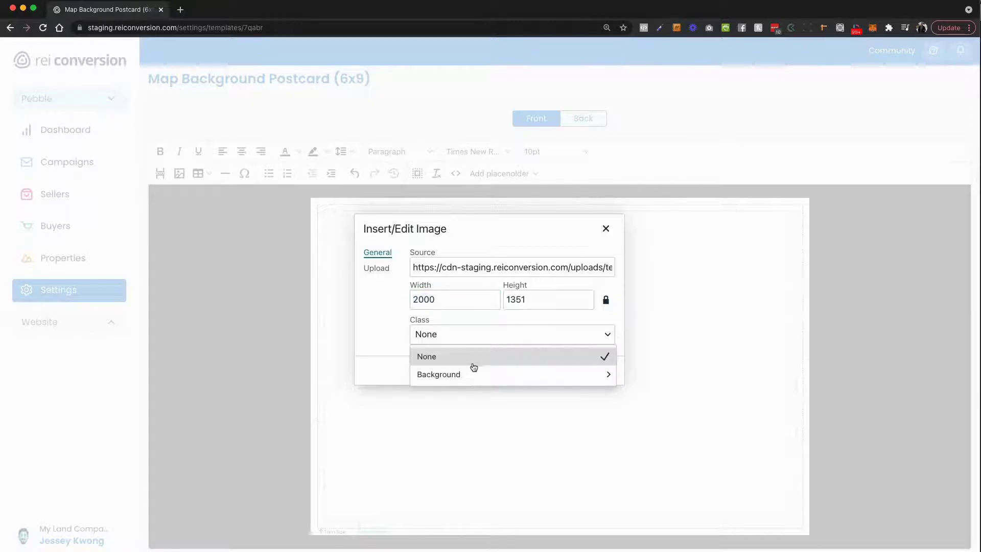
pyautogui.moveTo(473, 375)
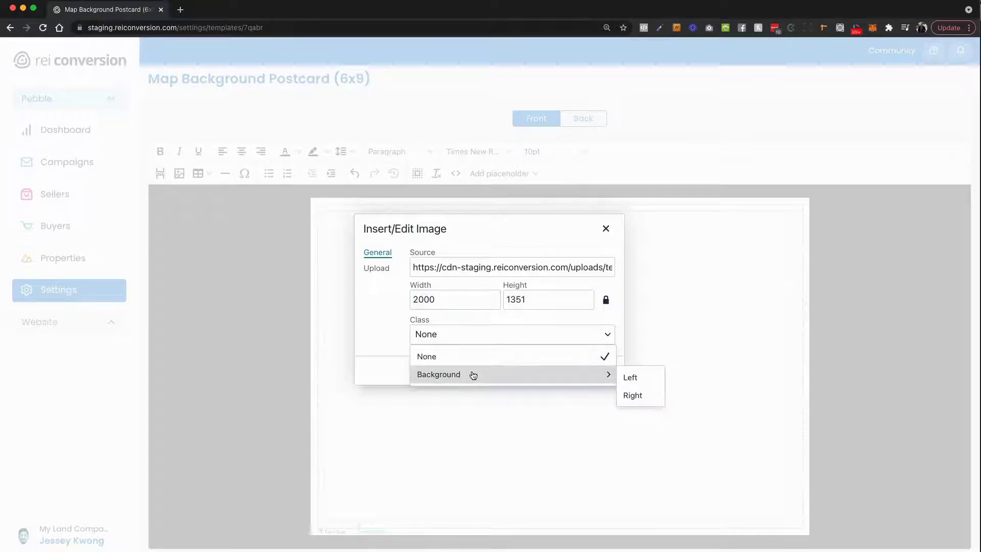
pyautogui.click(633, 382)
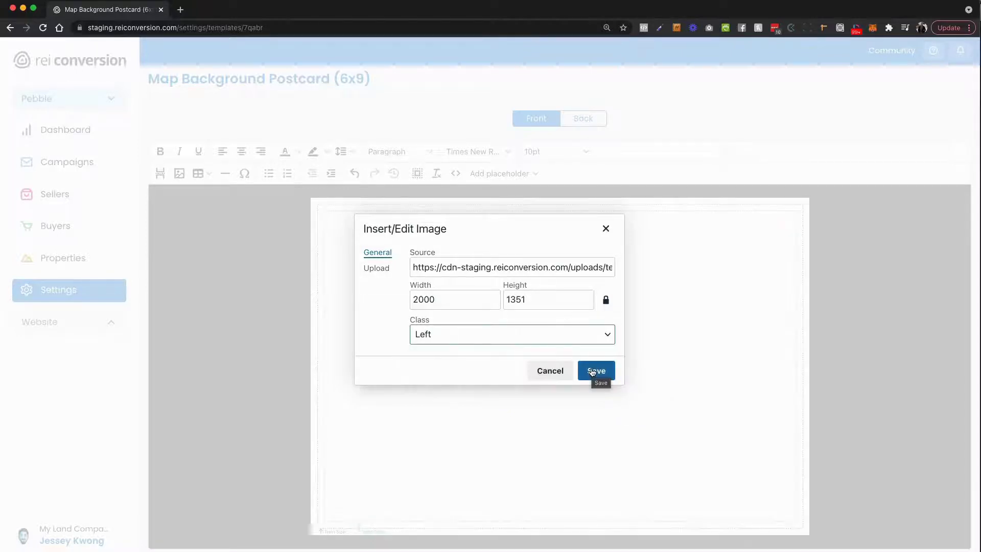
pyautogui.click(592, 369)
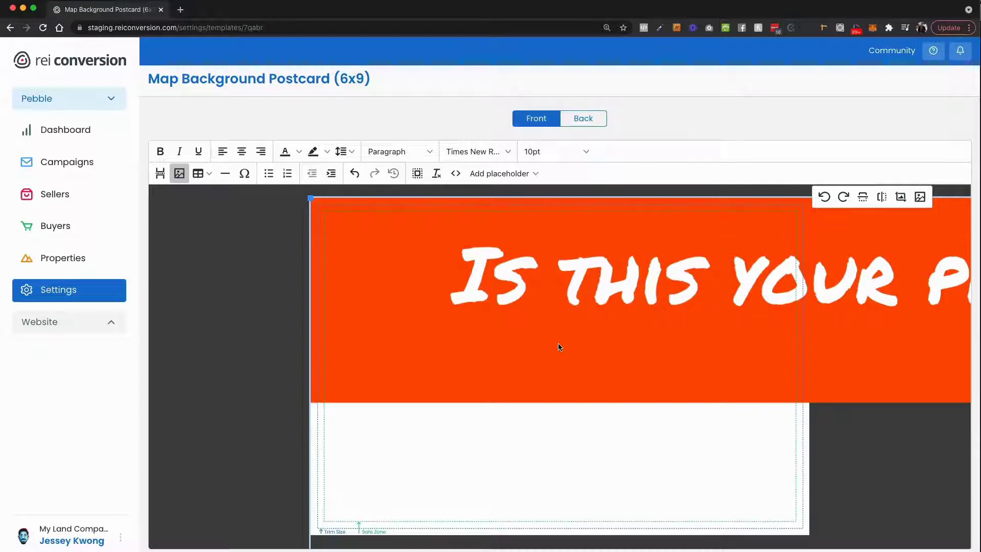
pyautogui.rightClick(527, 328)
pyautogui.click(547, 360)
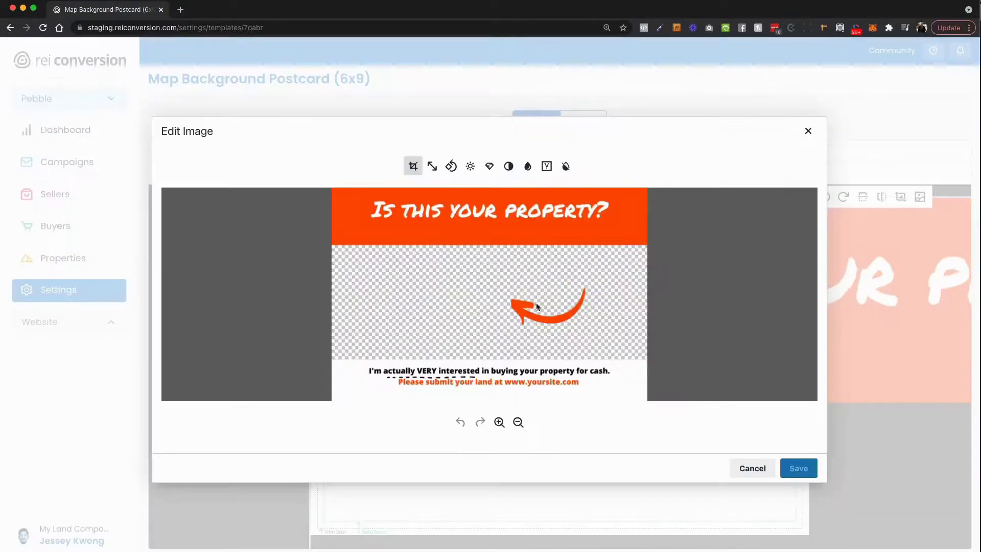
pyautogui.click(746, 468)
# Set the artwork's width to 200 with locked proportions, and enlarge it to cover the whole postcard front
pyautogui.rightClick(524, 323)
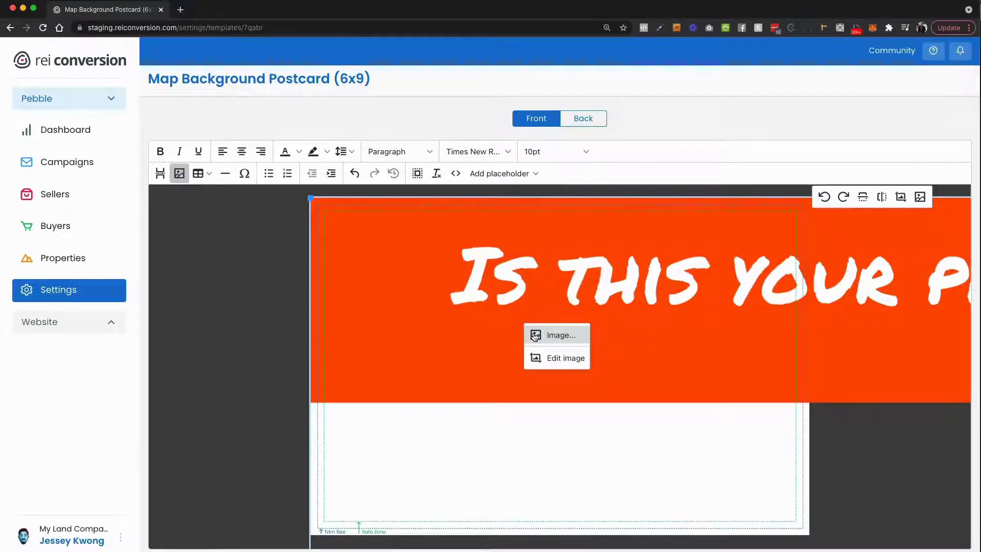
pyautogui.click(535, 336)
pyautogui.moveTo(462, 292); pyautogui.dragTo(393, 299)
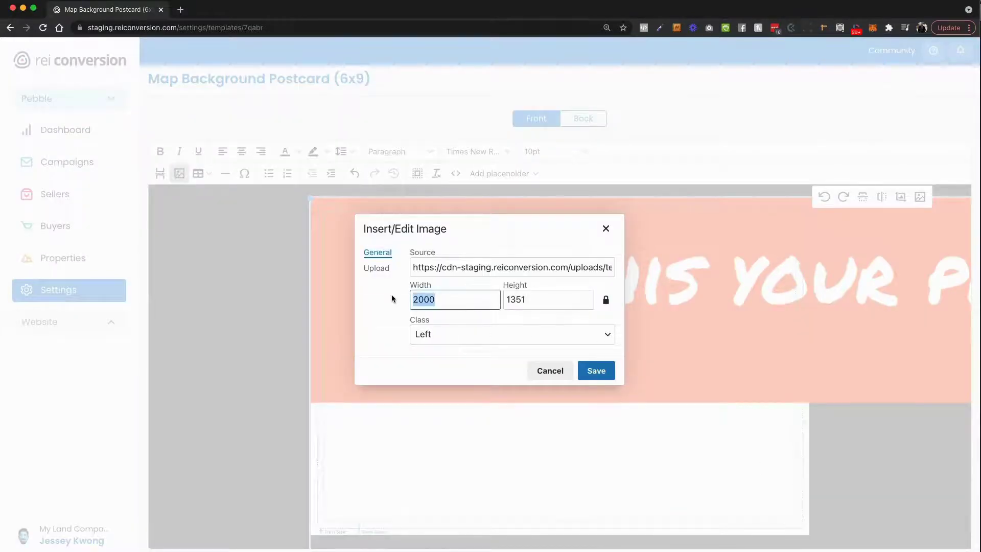
pyautogui.write('200')
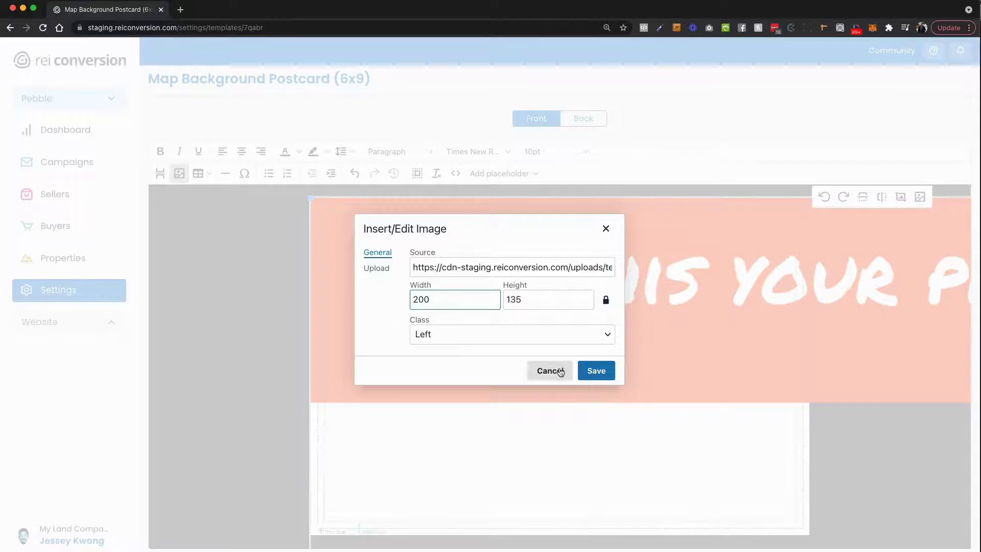
pyautogui.click(593, 372)
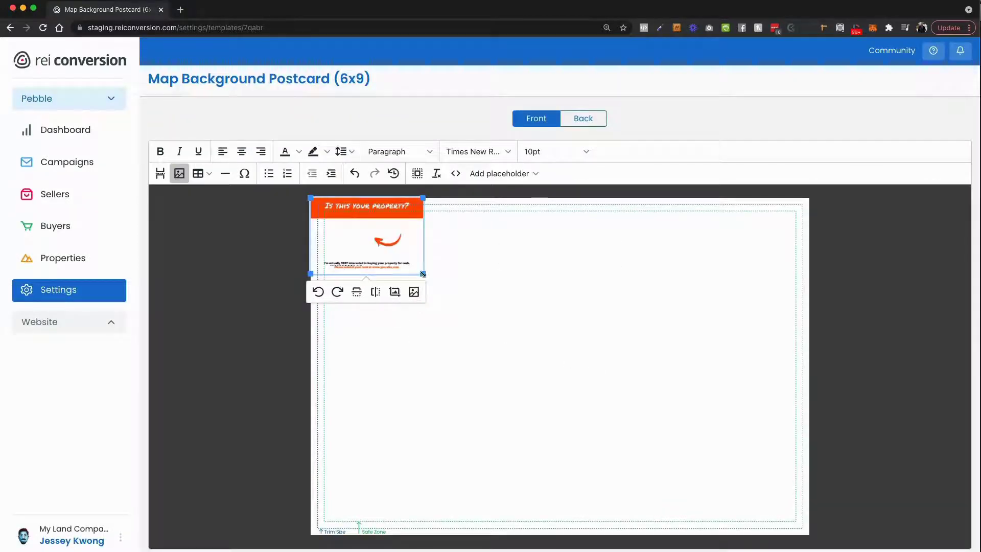
pyautogui.moveTo(423, 274); pyautogui.dragTo(773, 489)
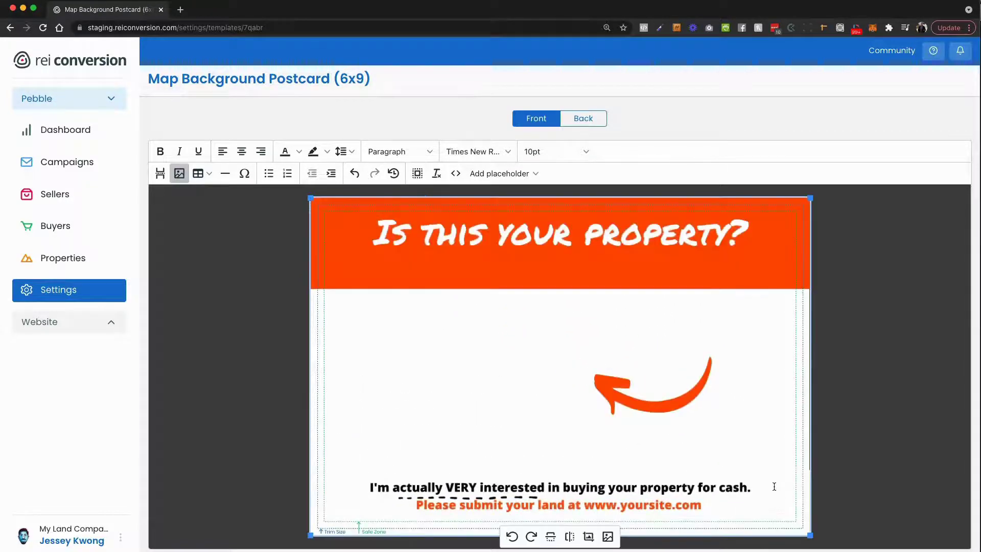
# Delete the "Is this your property?" artwork from the postcard front
pyautogui.click(908, 472)
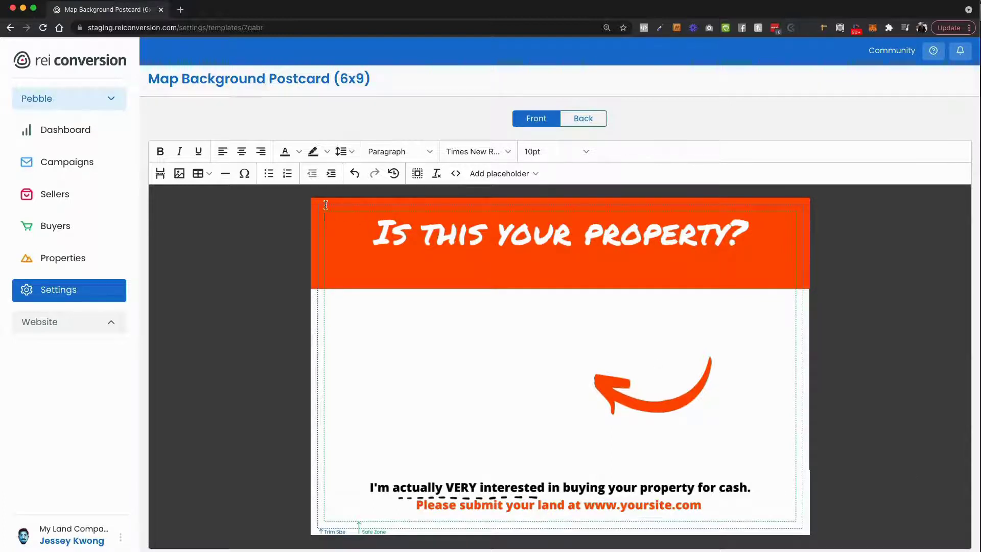
pyautogui.click(354, 522)
pyautogui.press('Delete')
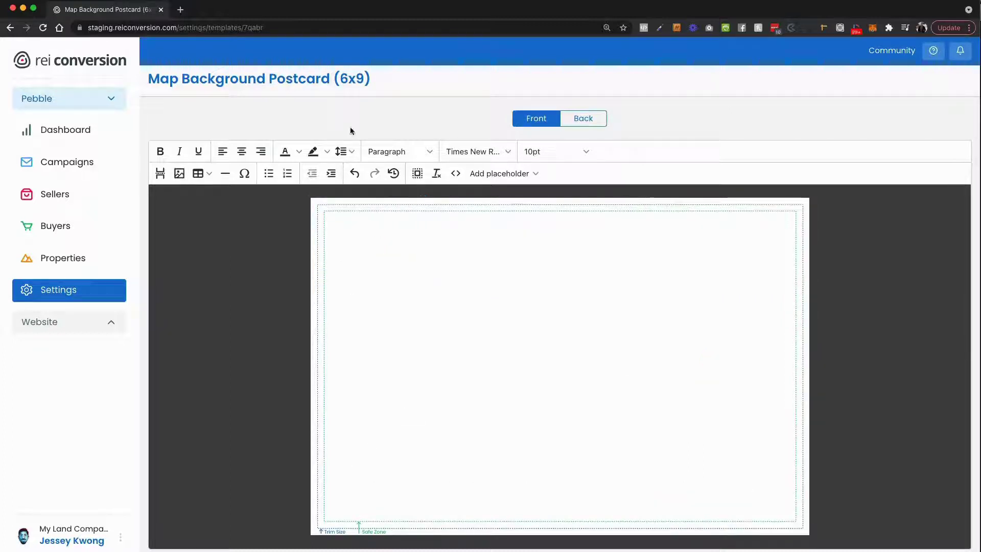
# Insert the Property Map placeholder on the postcard front and enlarge it to about 863 by 647
pyautogui.click(499, 173)
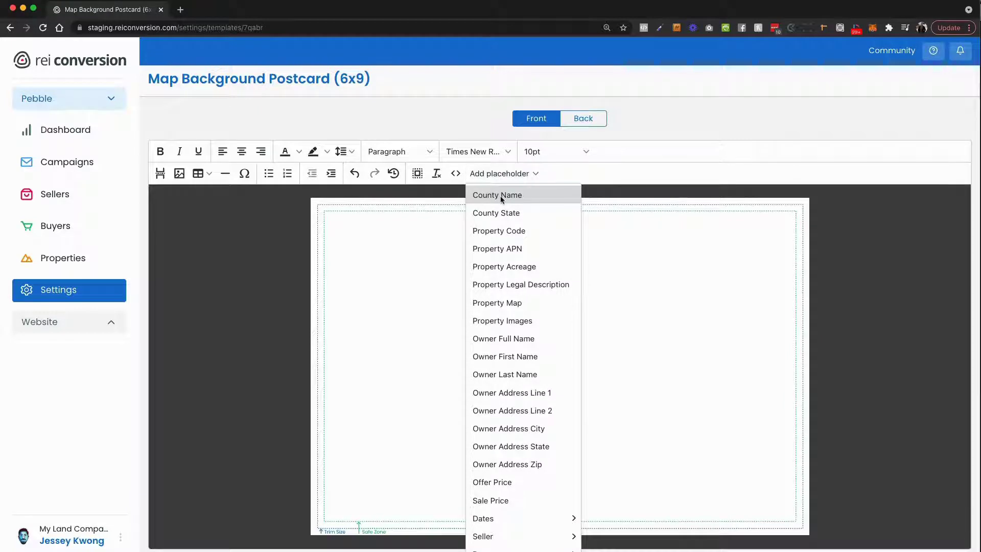
pyautogui.click(535, 304)
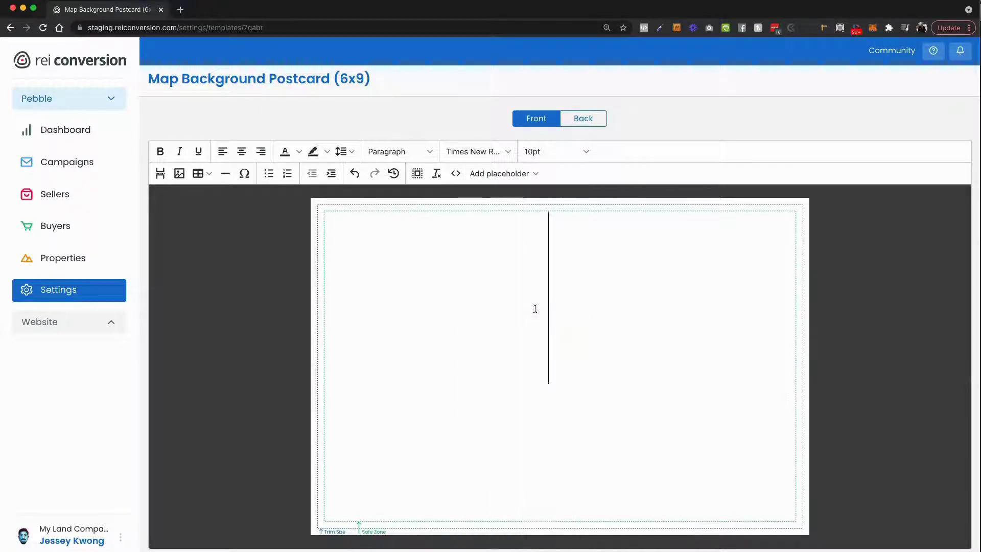
pyautogui.click(523, 346)
pyautogui.moveTo(549, 380); pyautogui.dragTo(784, 514)
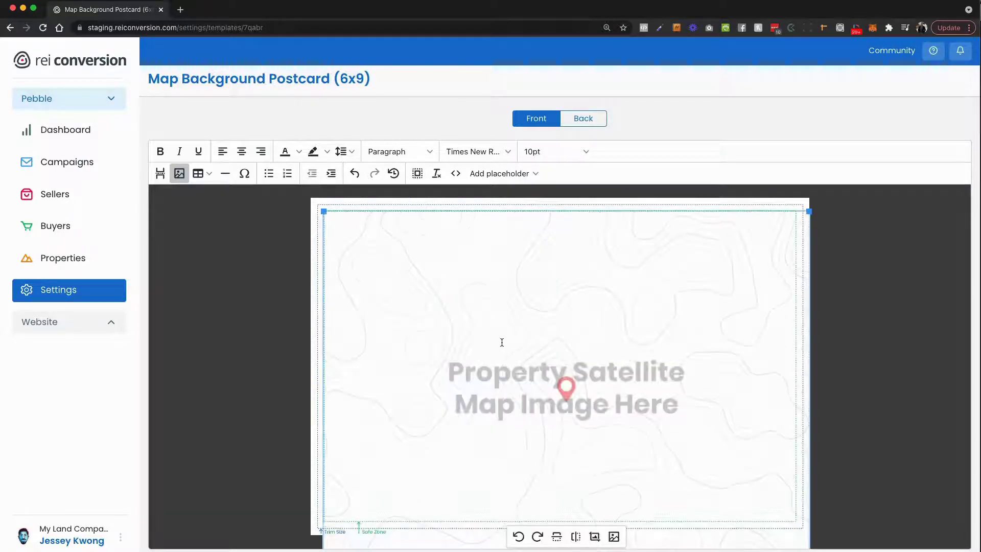
# Assign the Left background class to the property map image and widen it to the postcard's right edge
pyautogui.rightClick(343, 238)
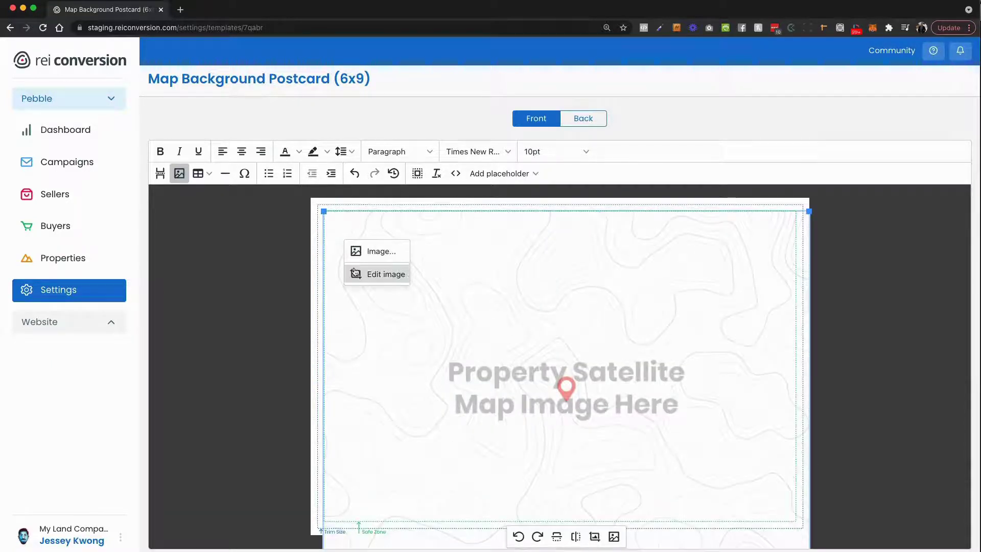
pyautogui.click(356, 252)
pyautogui.click(471, 334)
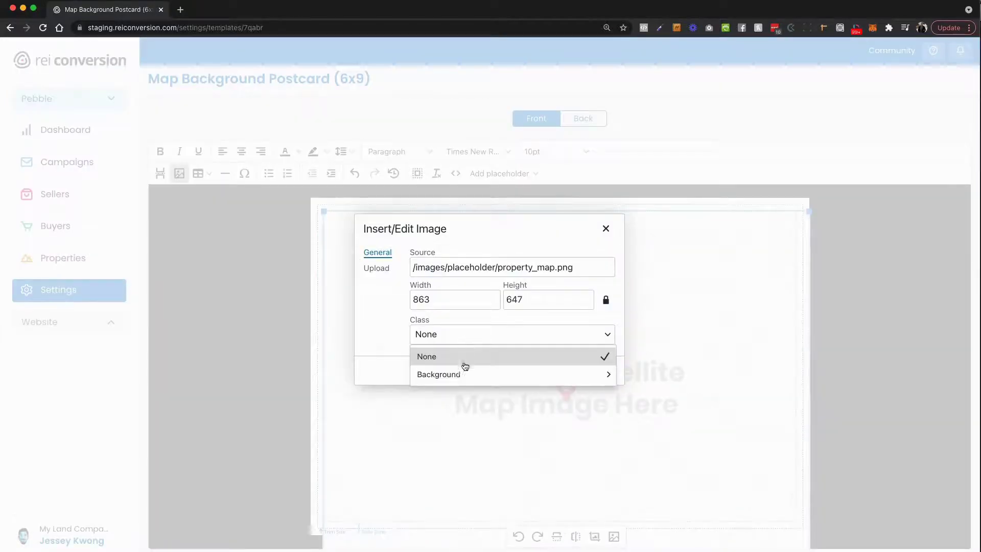
pyautogui.moveTo(463, 377)
pyautogui.click(632, 379)
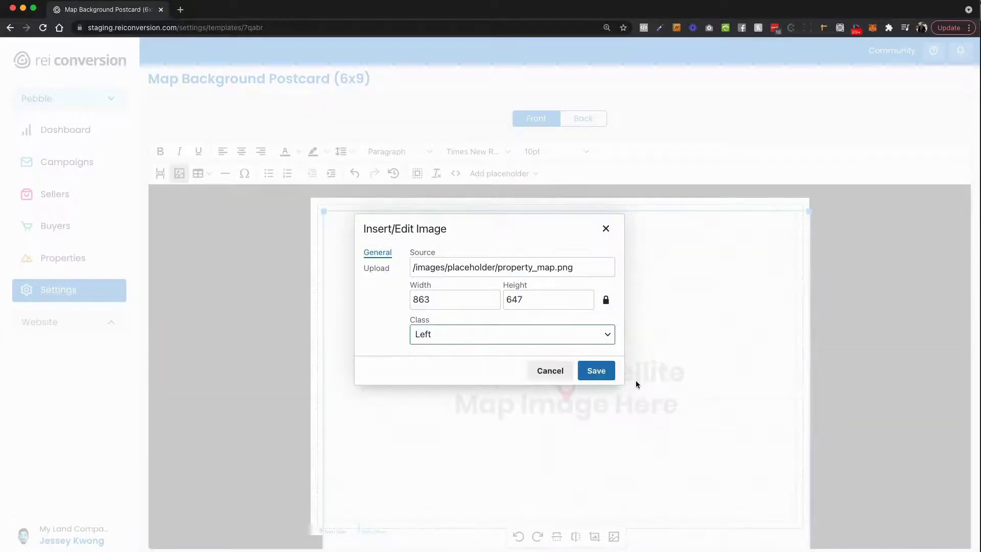
pyautogui.click(602, 371)
pyautogui.scroll(-1, 757, 420)
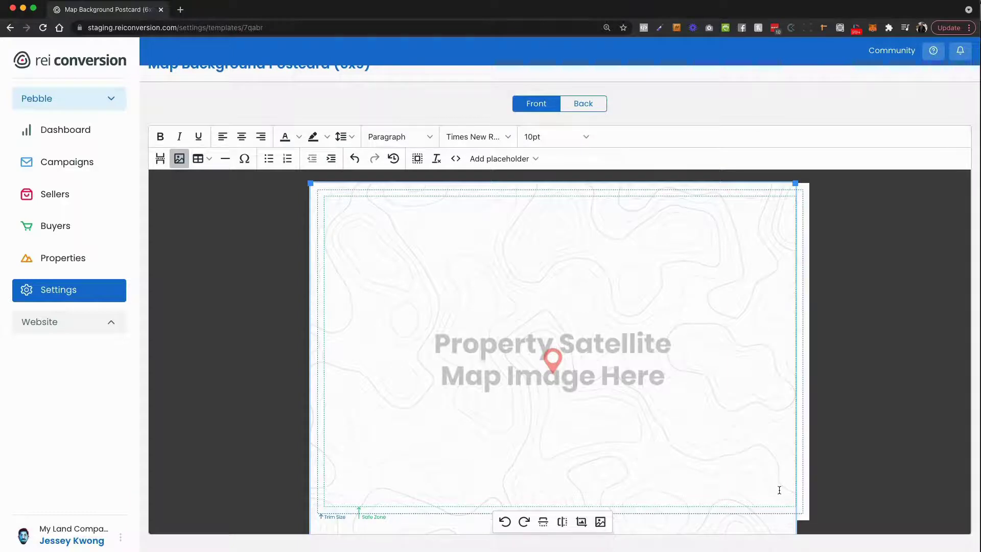
pyautogui.moveTo(797, 183); pyautogui.dragTo(810, 183)
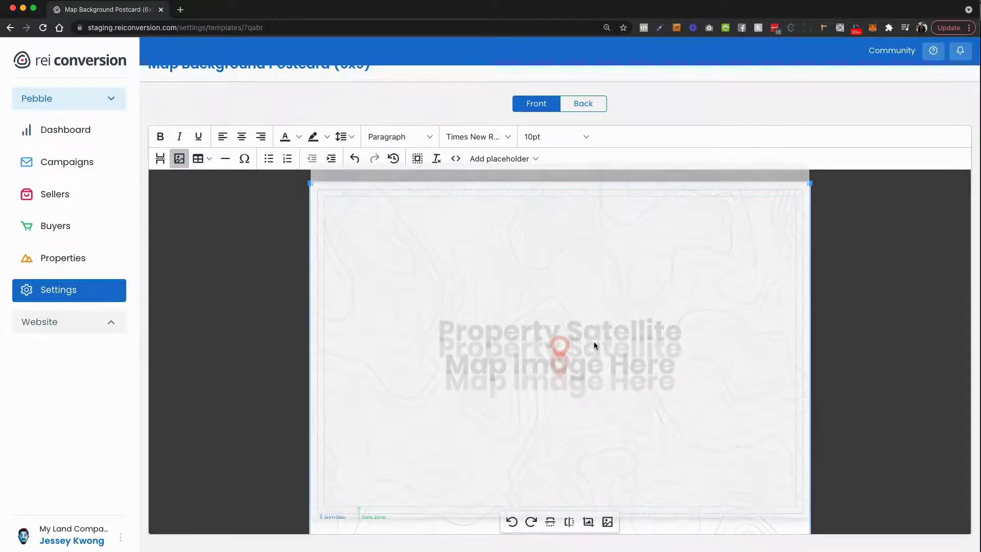
# Upload the "Is this your property?" artwork as a new image with the Left class and insert it on the postcard front
pyautogui.click(839, 388)
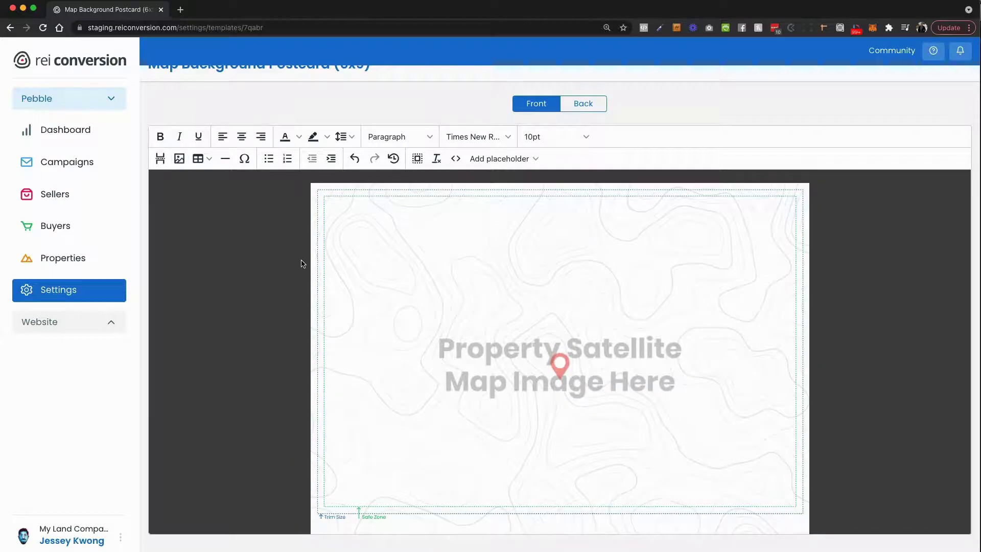
pyautogui.click(180, 159)
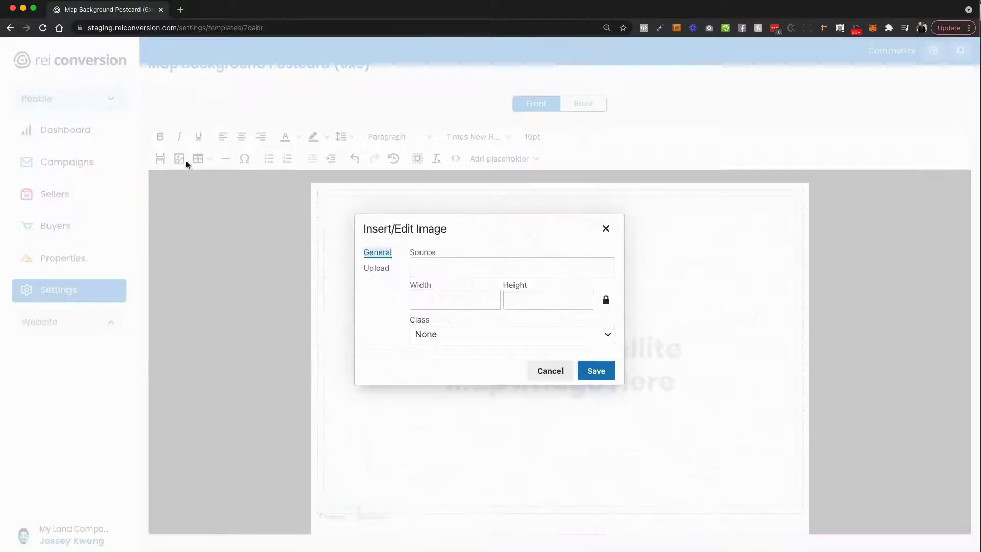
pyautogui.click(380, 269)
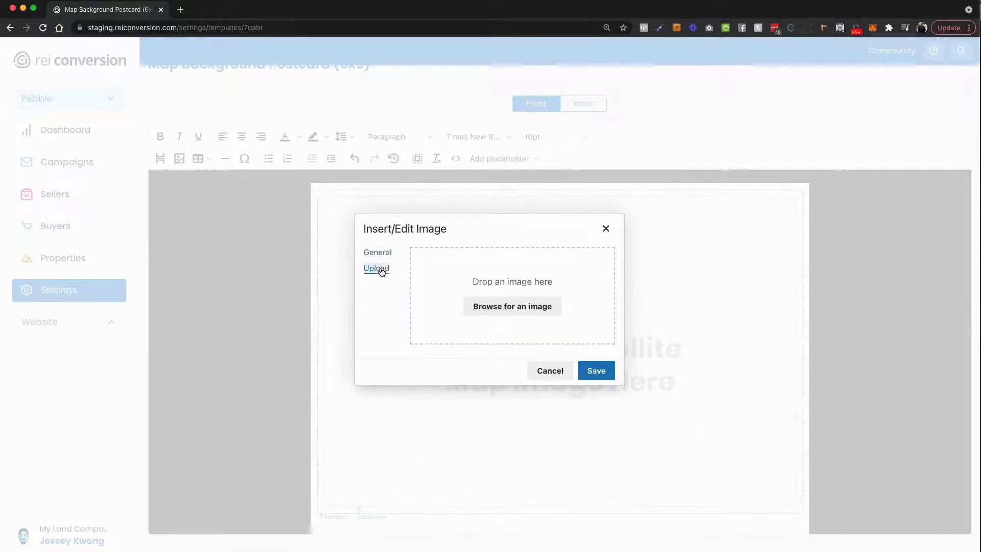
pyautogui.press('super+Tab')
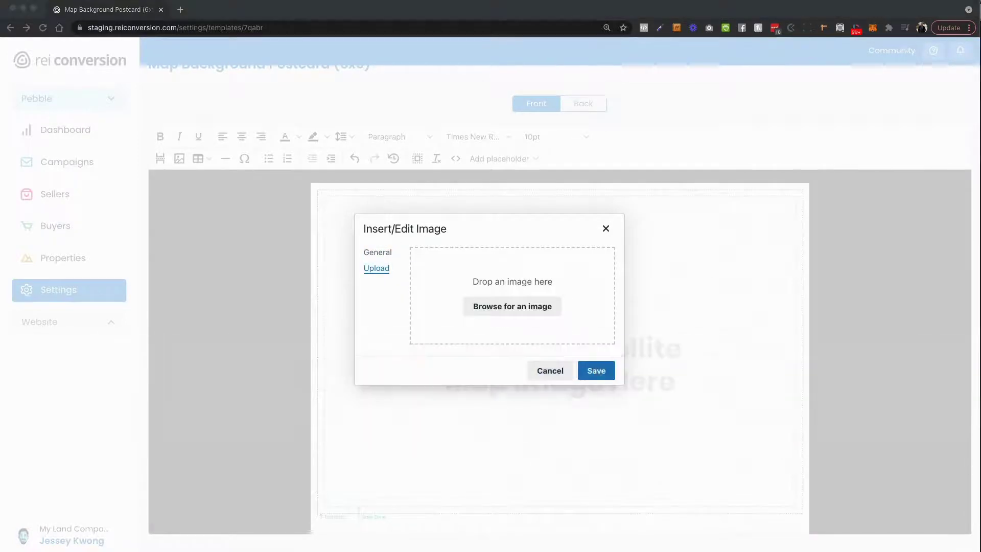
pyautogui.moveTo(604, 283); pyautogui.dragTo(565, 293)
pyautogui.click(482, 338)
pyautogui.moveTo(460, 375)
pyautogui.click(630, 378)
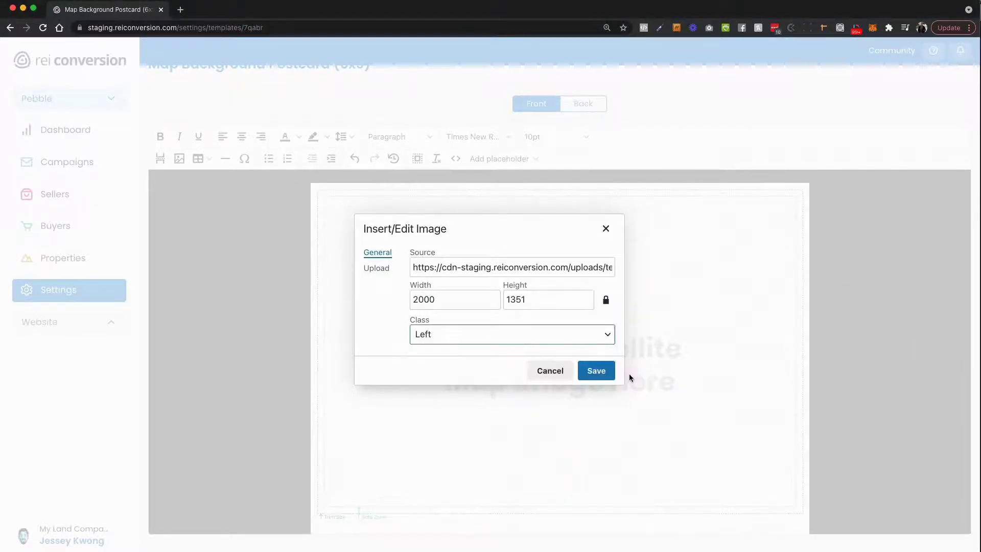
pyautogui.press('Return')
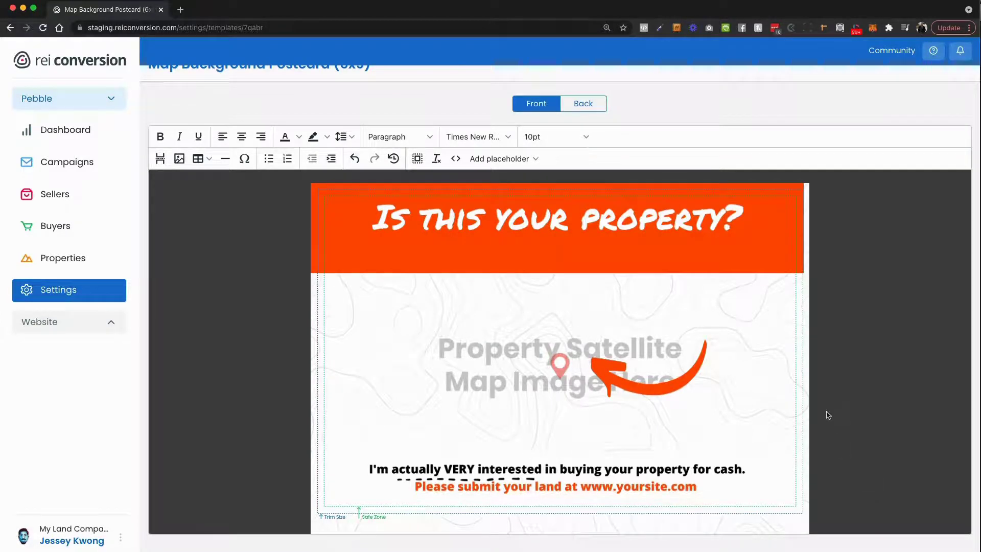
# Enlarge the "Is this your property?" artwork slightly so it reaches the postcard's right edge
pyautogui.click(809, 401)
pyautogui.click(862, 402)
pyautogui.click(794, 281)
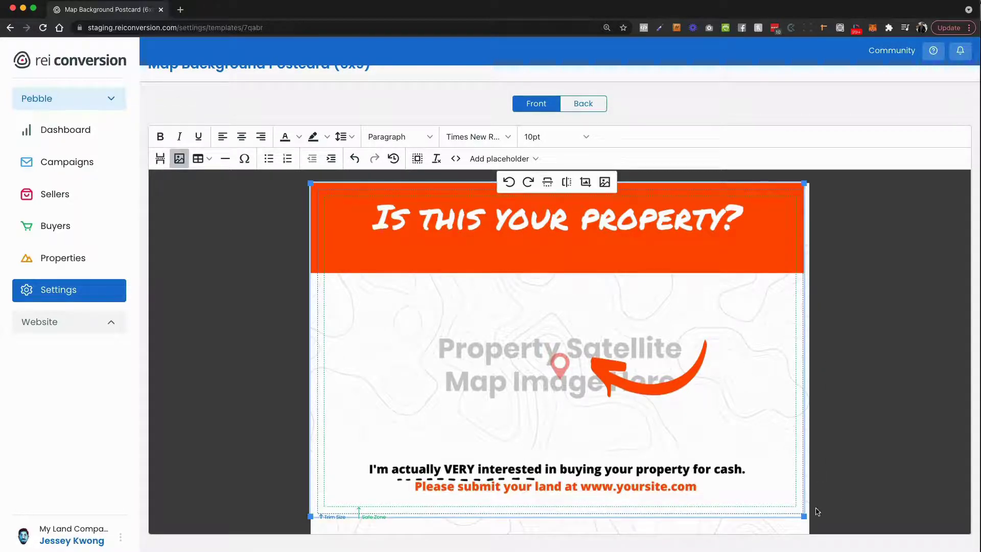
pyautogui.moveTo(804, 516); pyautogui.dragTo(809, 520)
pyautogui.click(832, 504)
pyautogui.scroll(2, 818, 486)
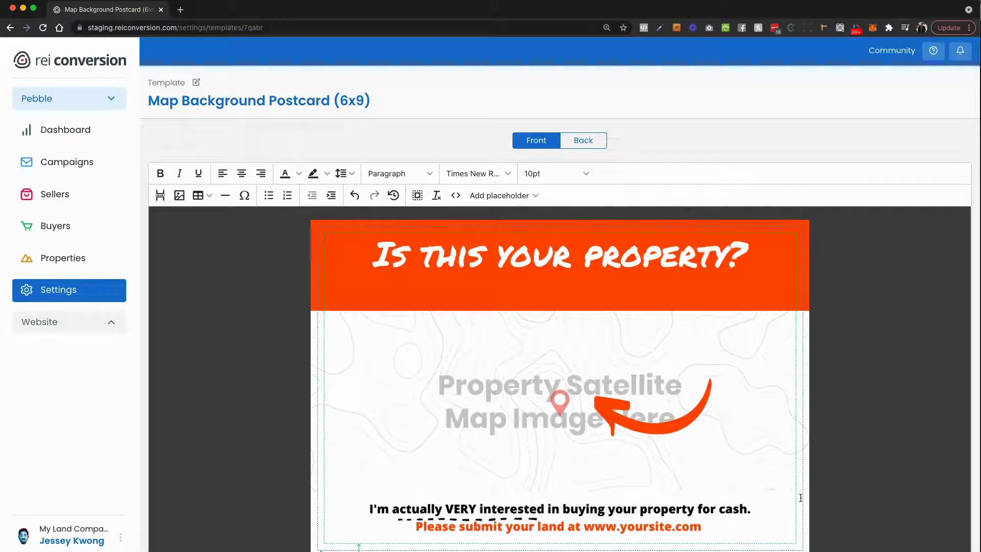
pyautogui.click(793, 524)
pyautogui.click(863, 541)
pyautogui.scroll(-2, 844, 549)
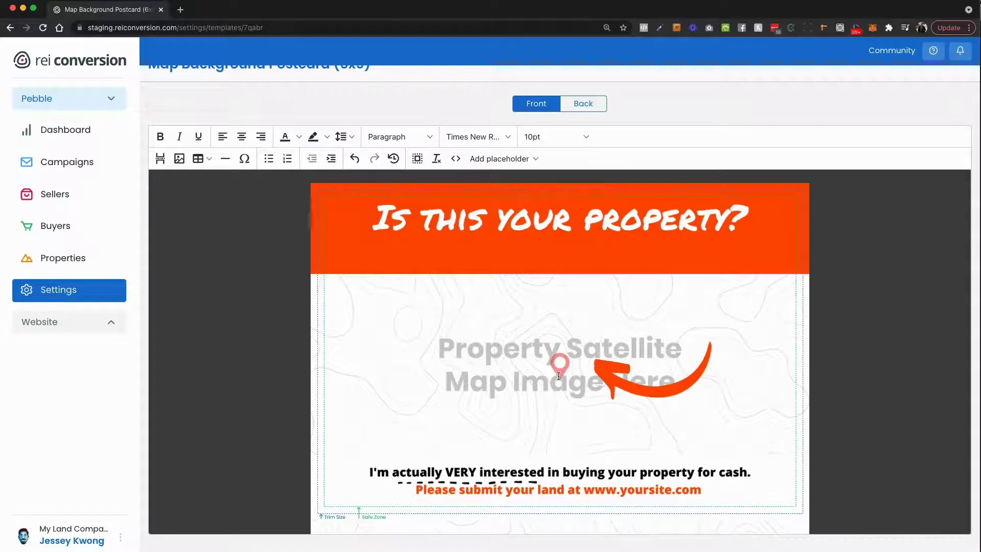
# Rename the template as "Map Background Postcard - Cava Example(6x9)" and save the name
pyautogui.scroll(2, 671, 178)
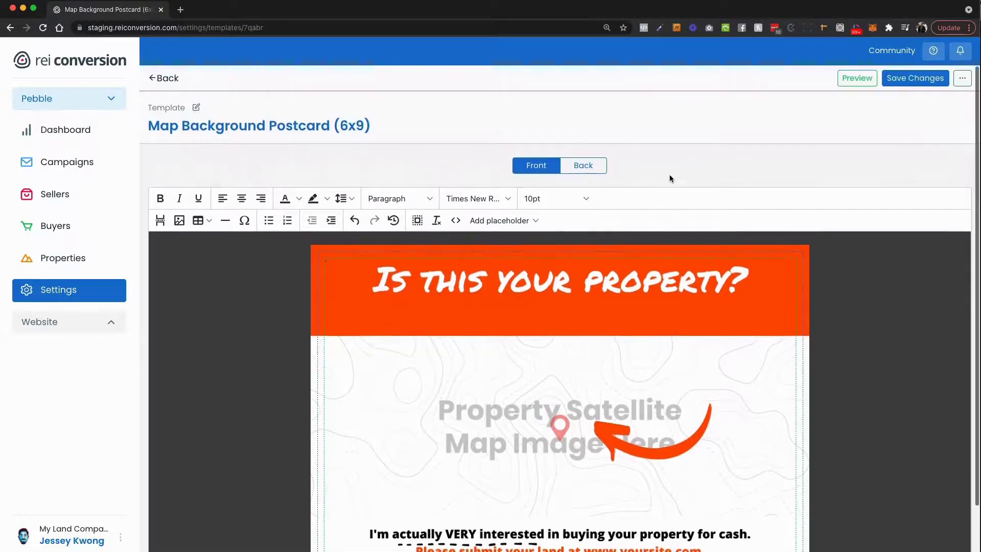
pyautogui.click(196, 107)
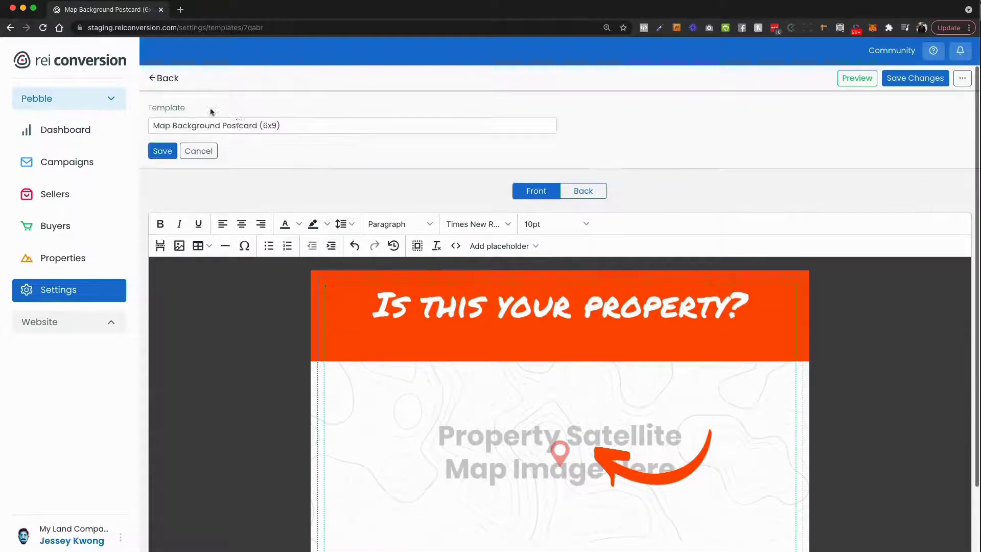
pyautogui.moveTo(283, 125)
pyautogui.mouseDown()
pyautogui.moveTo(178, 122)
pyautogui.moveTo(264, 123)
pyautogui.mouseUp()
pyautogui.press('Right')
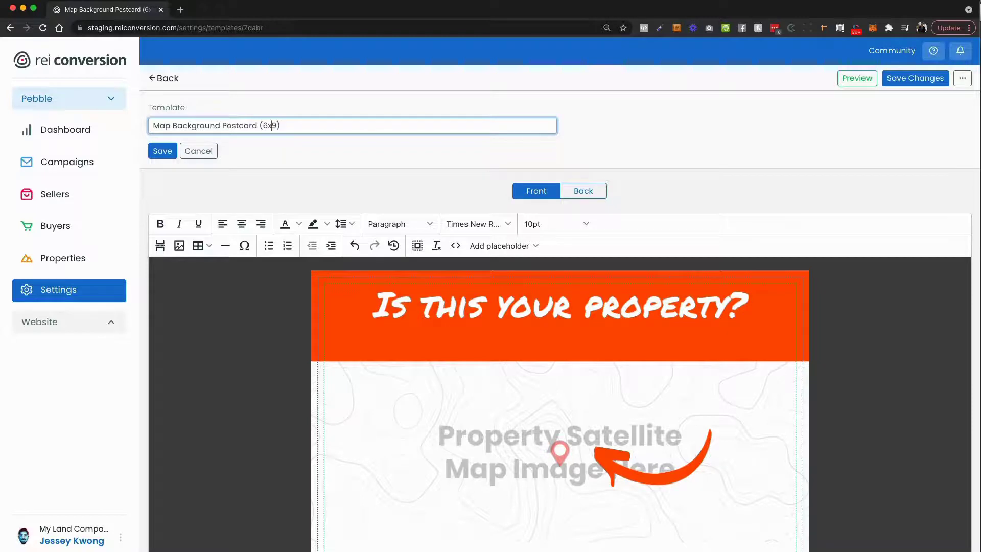
pyautogui.write('- Cava Example')
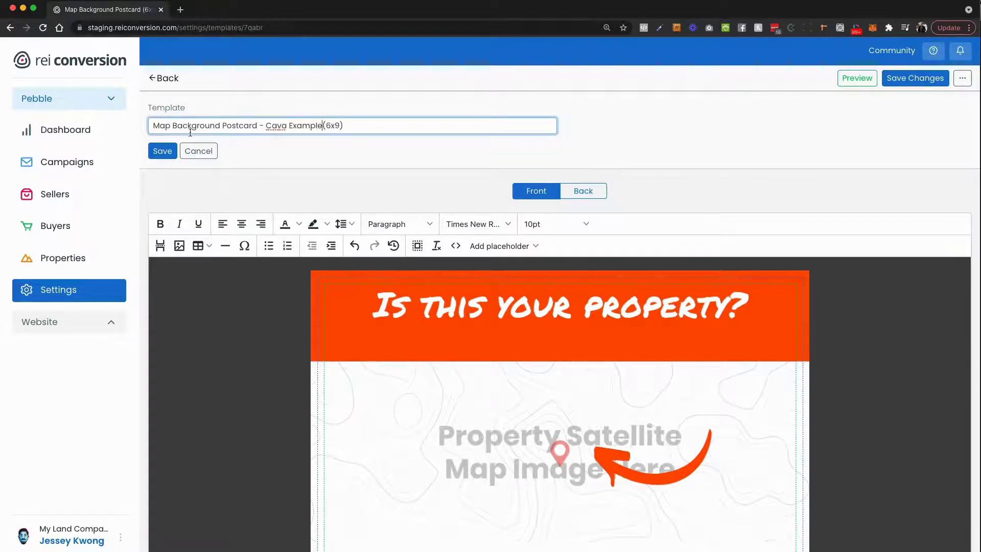
pyautogui.click(154, 152)
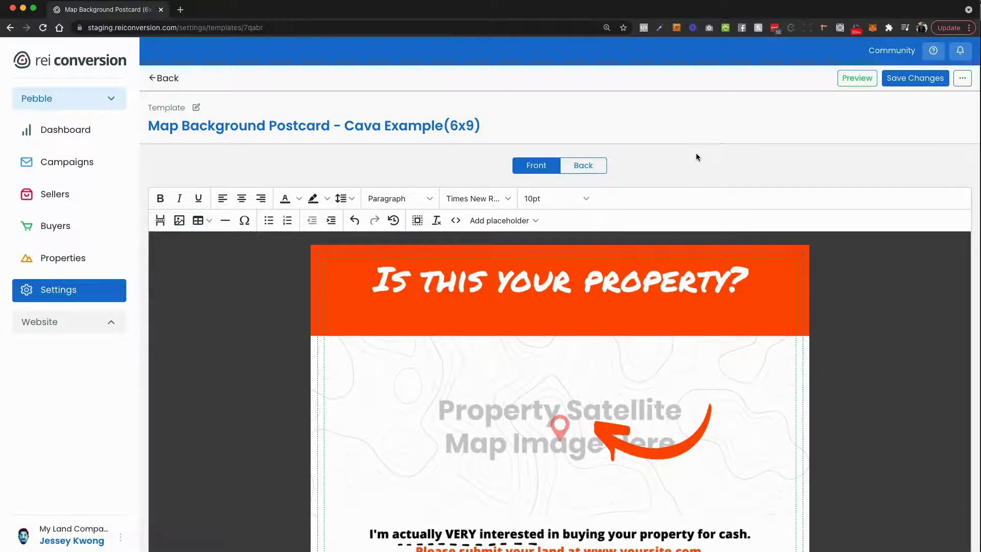
# Preview the template and examine the whole postcard front at 55% zoom, then close the preview
pyautogui.click(853, 77)
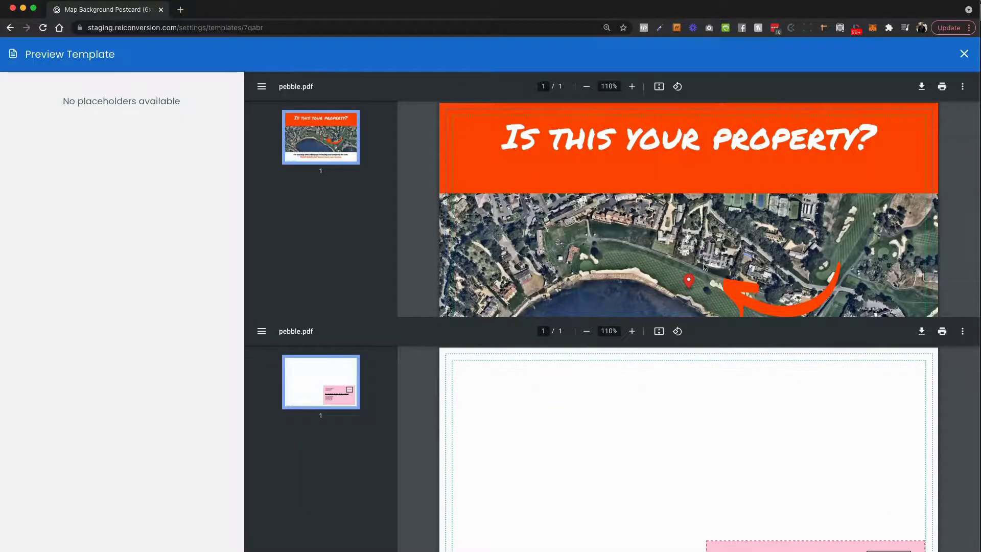
pyautogui.scroll(-3, 640, 251)
pyautogui.scroll(-5, 640, 251)
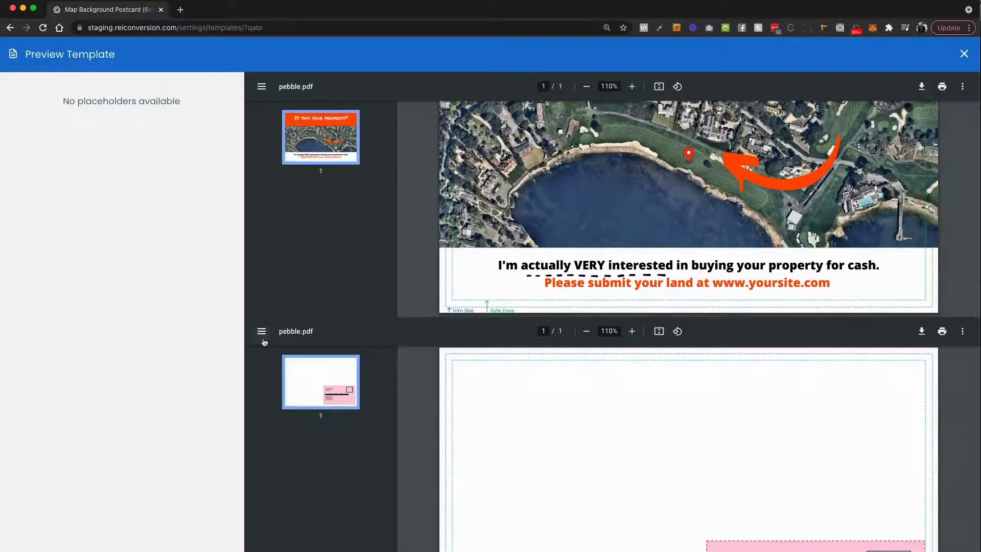
pyautogui.scroll(8, 646, 268)
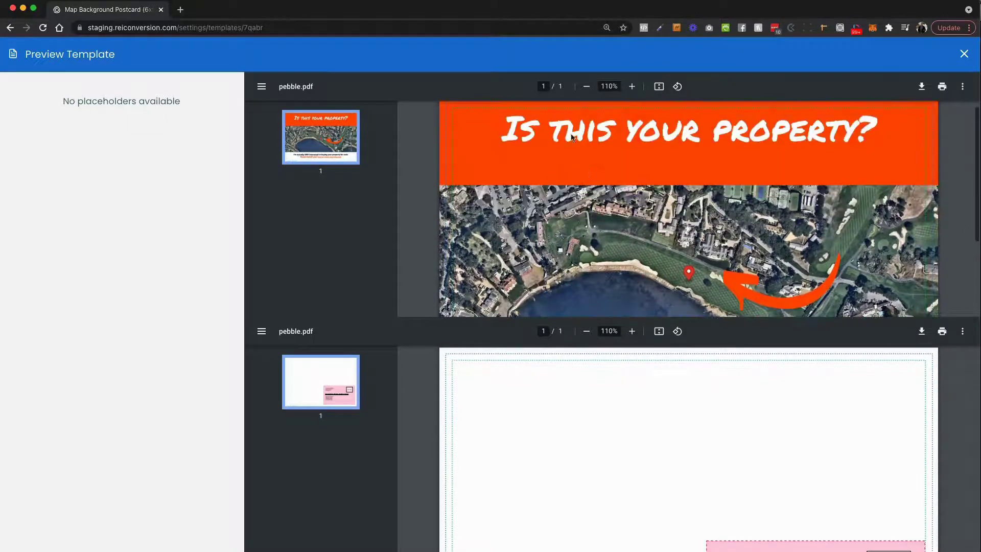
pyautogui.click(585, 87)
pyautogui.click(585, 87)
pyautogui.click(586, 86)
pyautogui.click(586, 87)
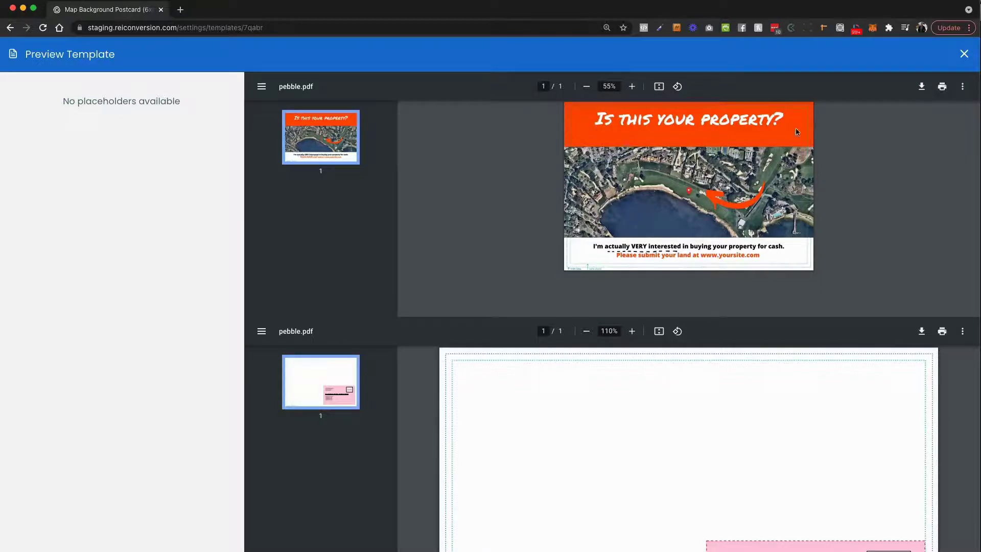
pyautogui.click(964, 53)
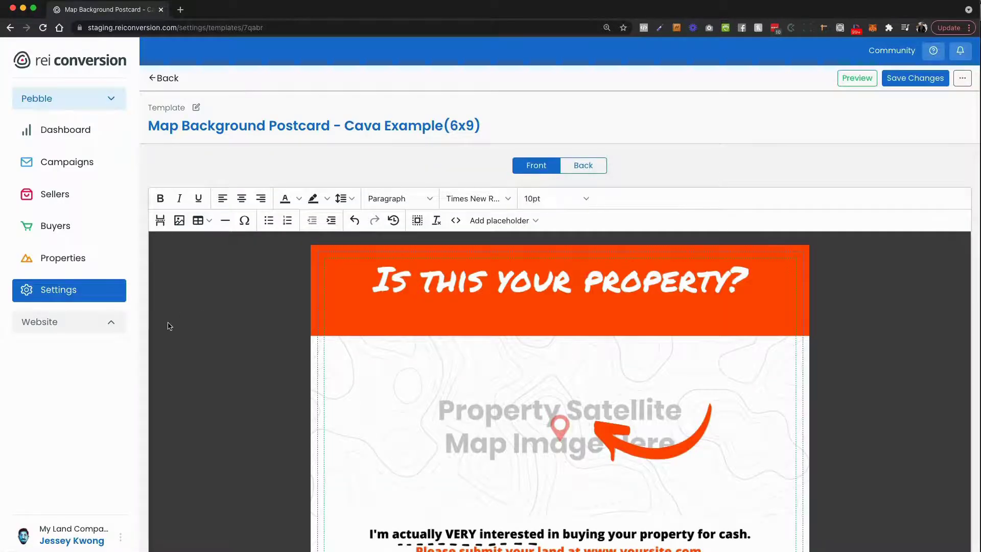
pyautogui.click(412, 308)
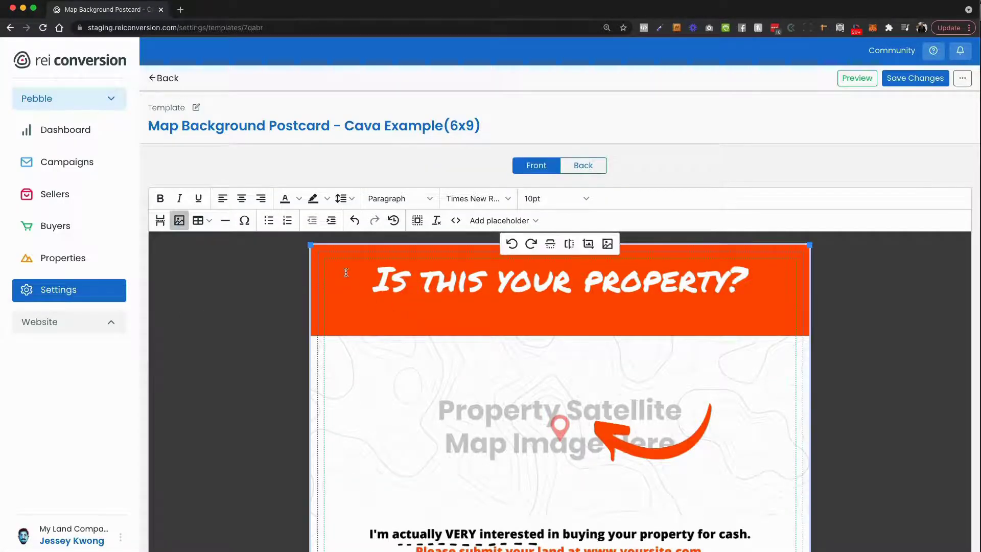
pyautogui.click(338, 266)
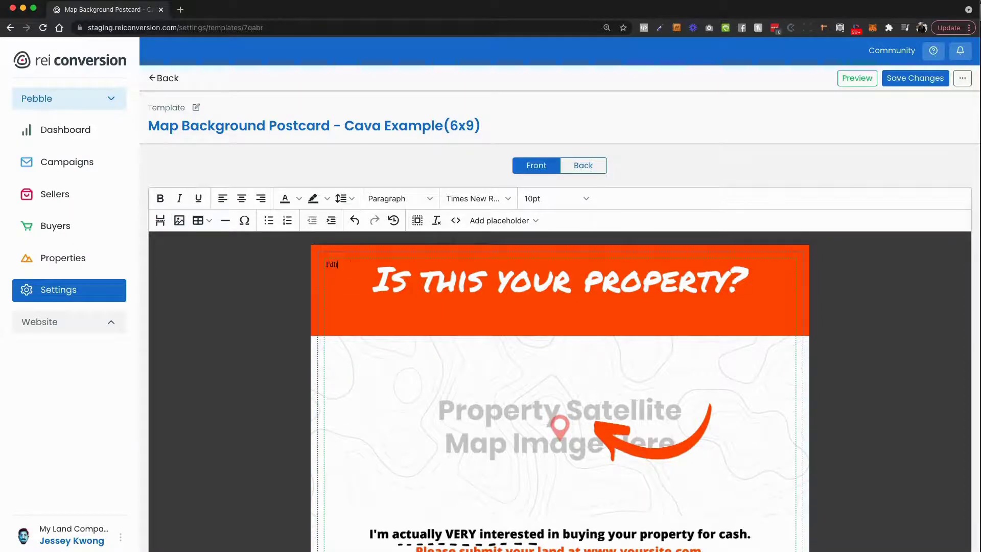
pyautogui.press('BackSpace')
pyautogui.press('BackSpace')
pyautogui.press('BackSpace')
# Insert a table with one column and three rows over the artwork on the postcard front
pyautogui.scroll(-1, 629, 326)
pyautogui.scroll(-1, 630, 327)
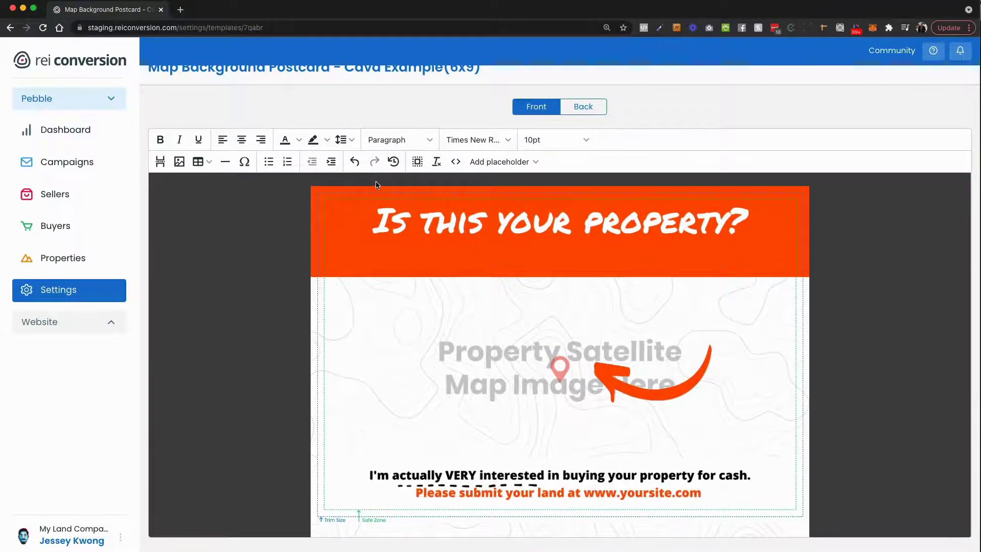
pyautogui.click(374, 203)
pyautogui.click(199, 162)
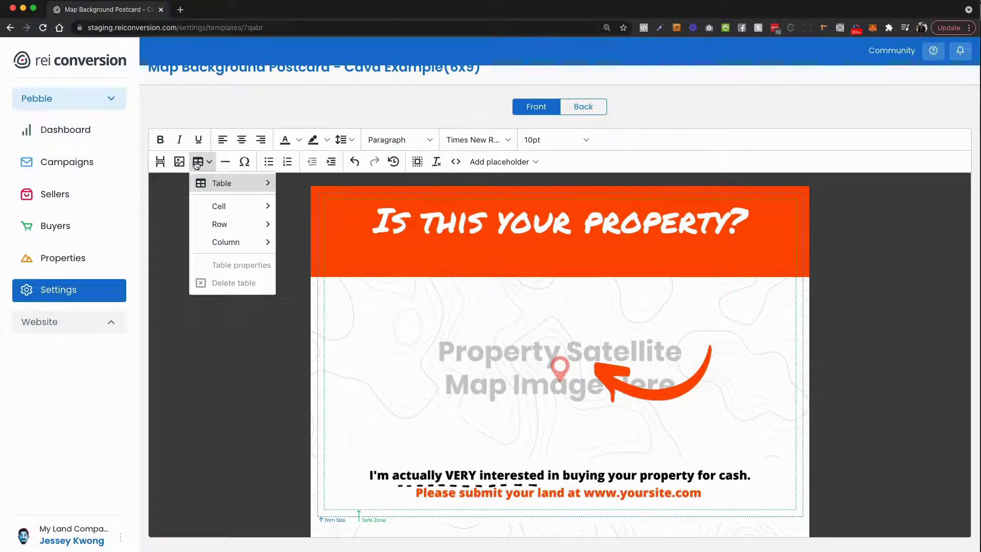
pyautogui.moveTo(223, 191)
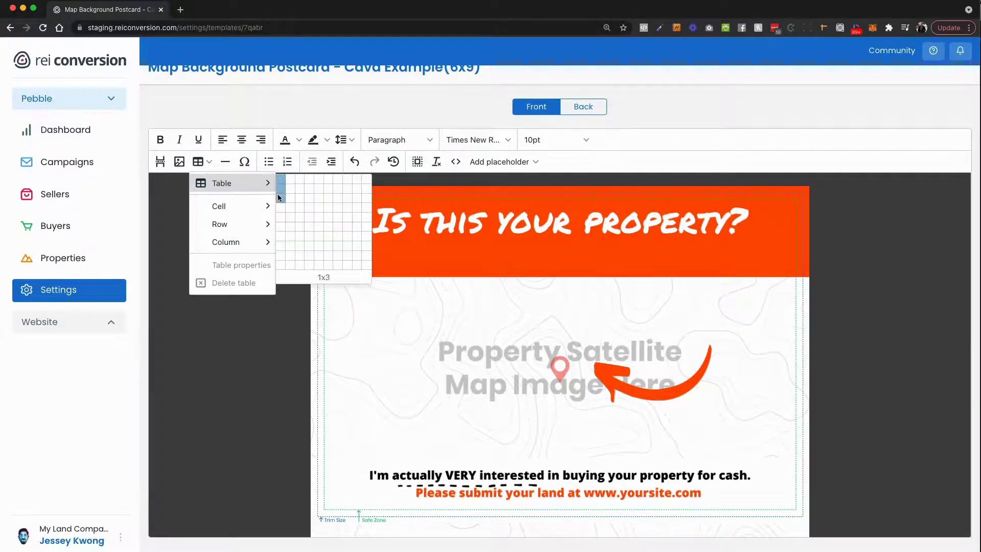
pyautogui.click(279, 198)
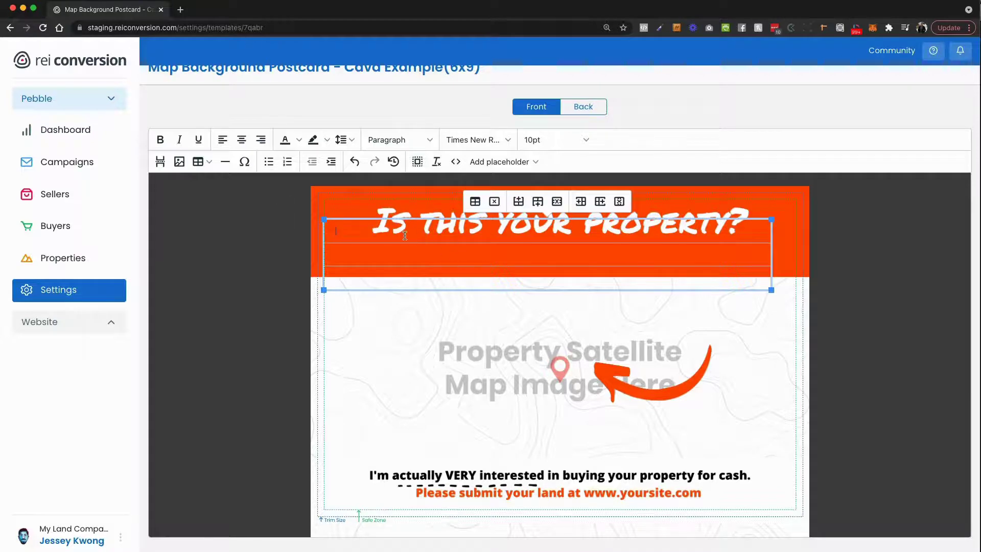
# Set the table's border width to 0 in its properties and save
pyautogui.rightClick(355, 233)
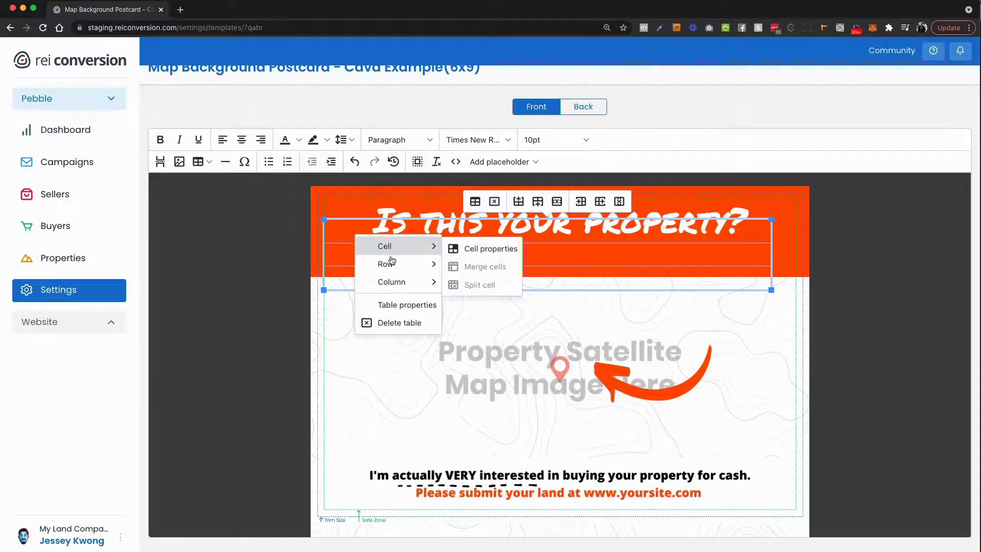
pyautogui.click(404, 305)
pyautogui.click(463, 316)
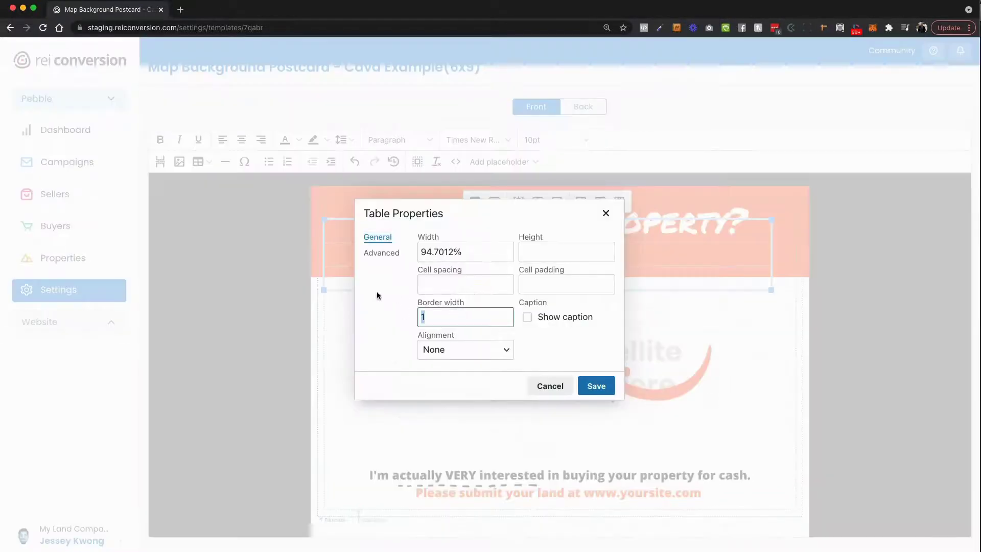
pyautogui.press('BackSpace')
pyautogui.write('0')
pyautogui.click(587, 387)
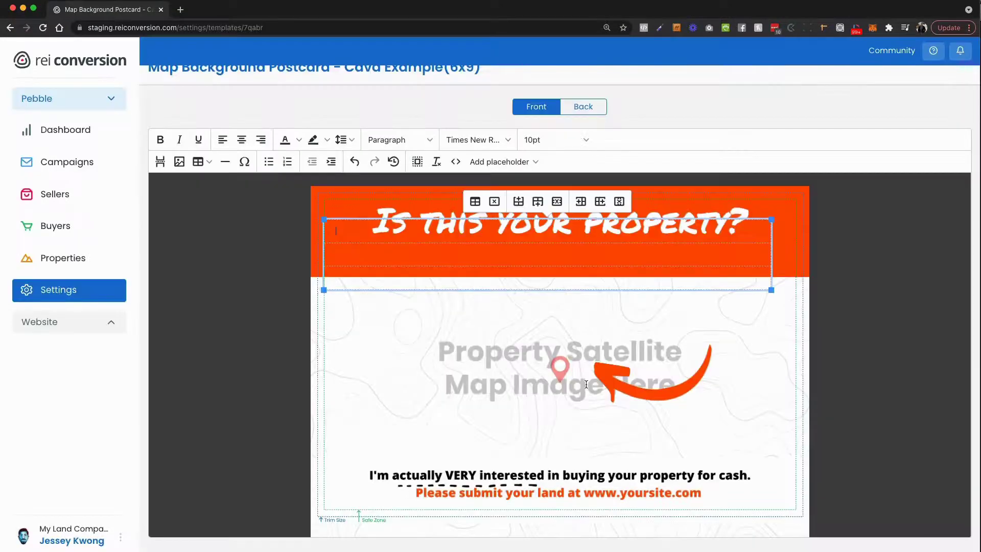
# Enter "I'd like to offer" in the table's first row and browse the available placeholders down to Buyer Details
pyautogui.click(253, 300)
pyautogui.click(401, 251)
pyautogui.click(499, 162)
pyautogui.scroll(-1, 537, 335)
pyautogui.scroll(-4, 537, 334)
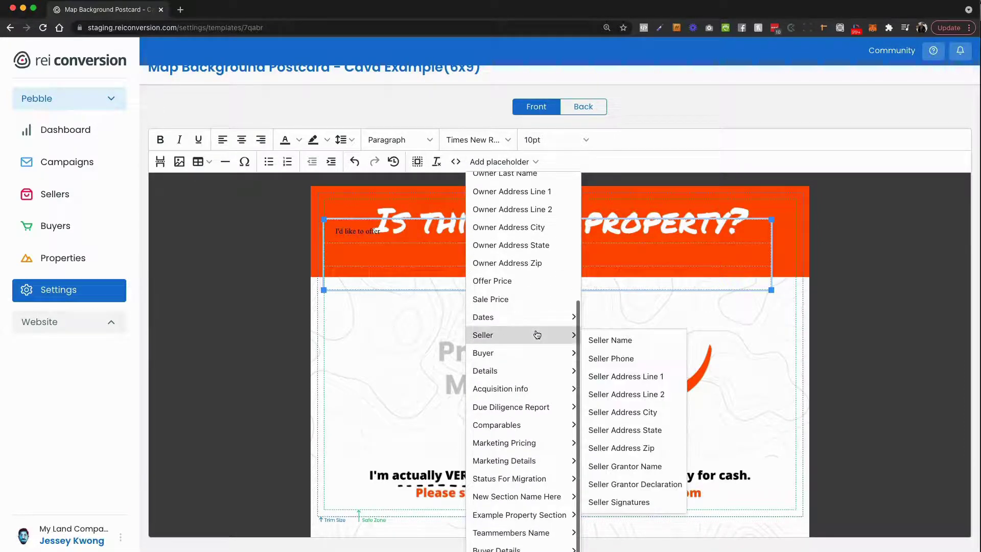
pyautogui.moveTo(546, 352)
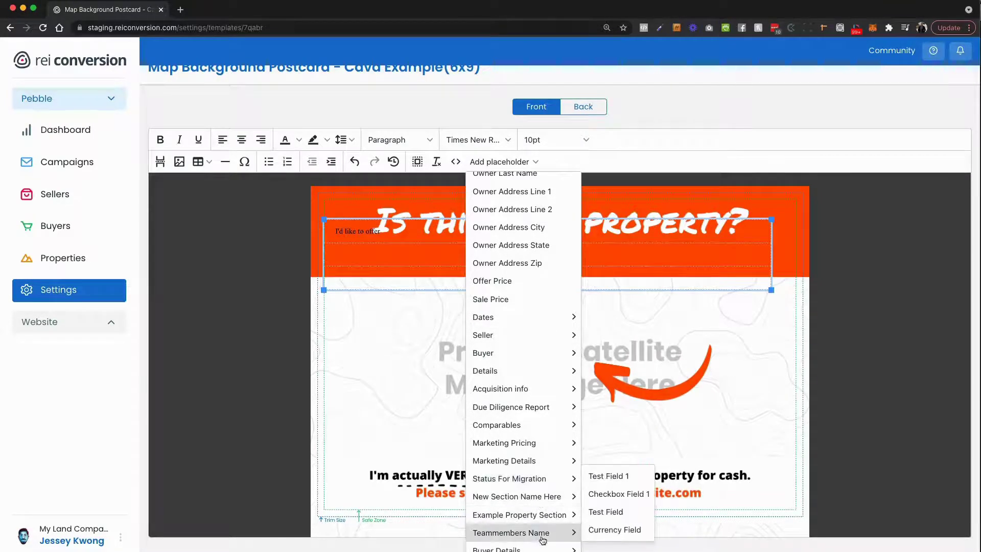
pyautogui.moveTo(543, 550)
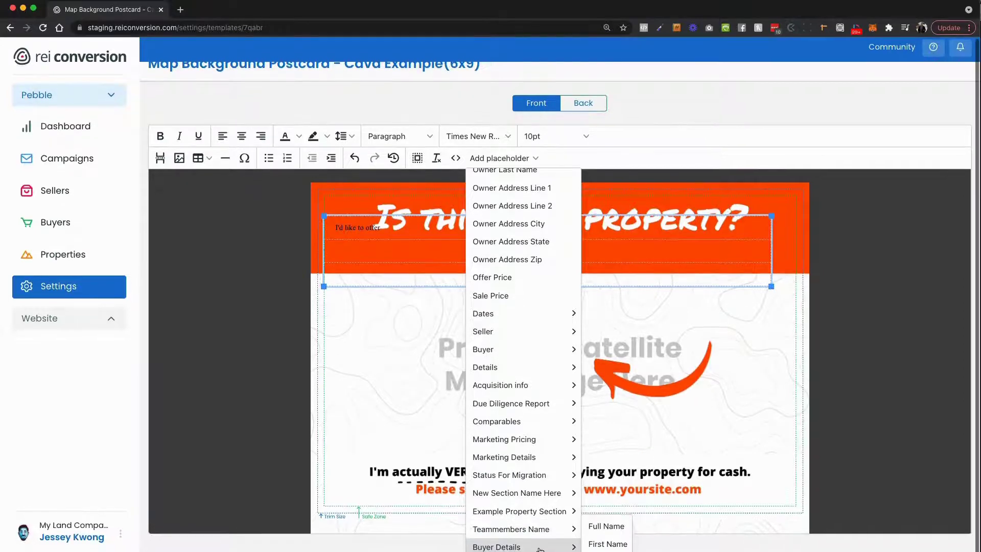
pyautogui.click(226, 434)
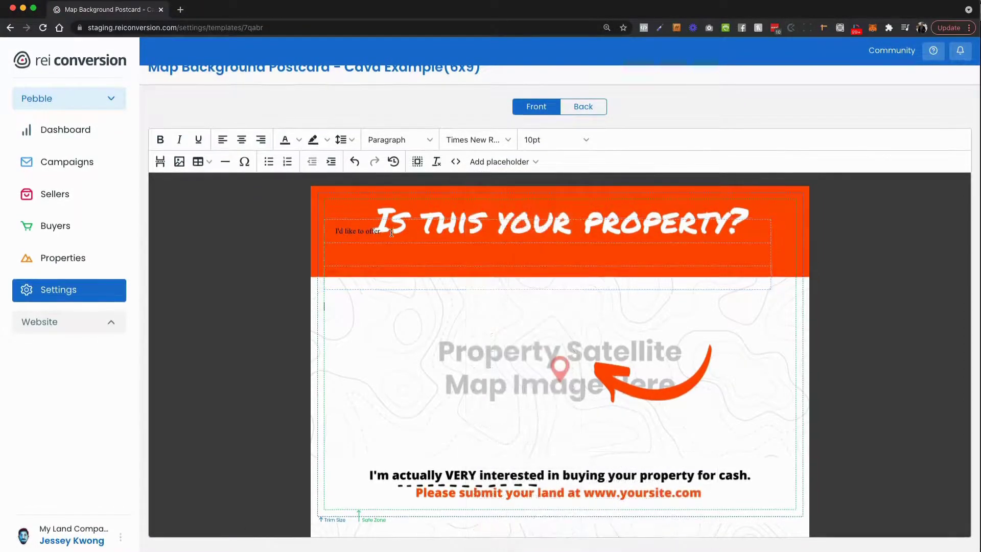
pyautogui.click(391, 234)
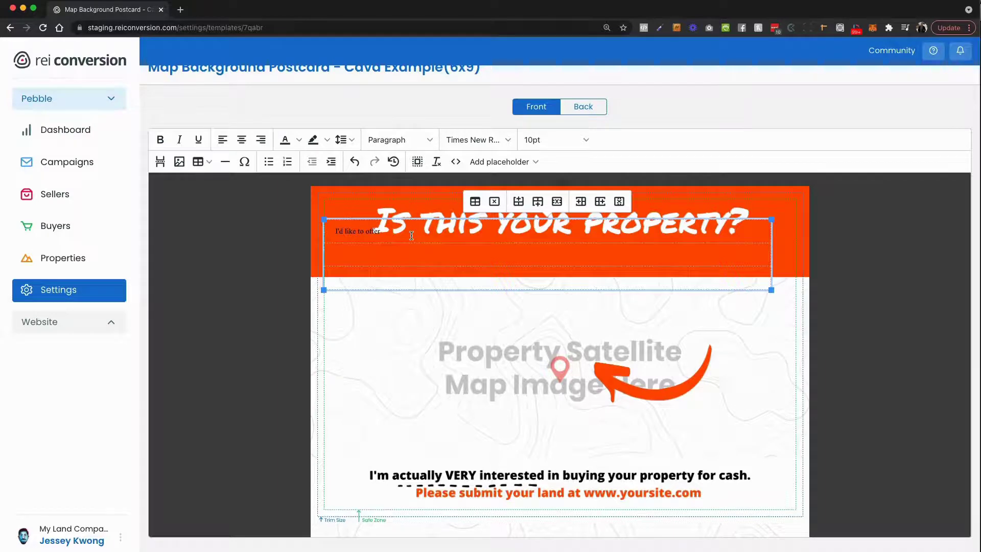
# Open Settings in a new browser tab and display the Property Fields
pyautogui.keyDown('super'); pyautogui.click(75, 298); pyautogui.keyUp('super')
pyautogui.click(226, 9)
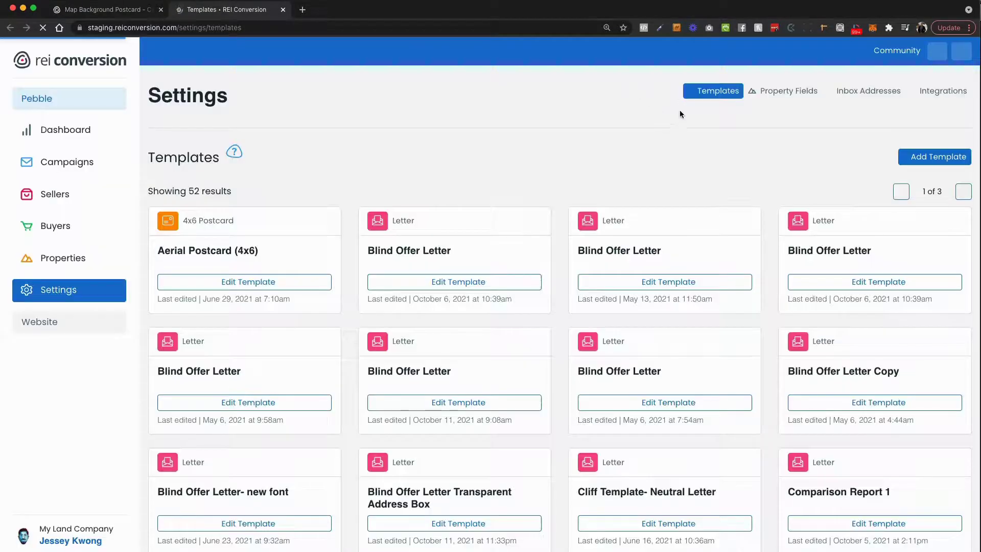
pyautogui.click(756, 92)
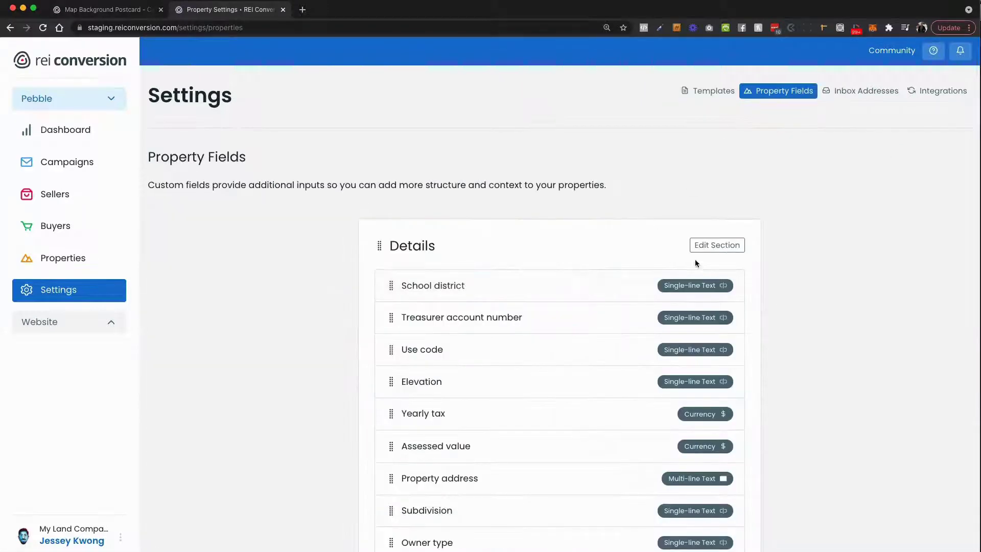
pyautogui.scroll(-10, 711, 255)
pyautogui.scroll(10, 712, 260)
pyautogui.click(710, 246)
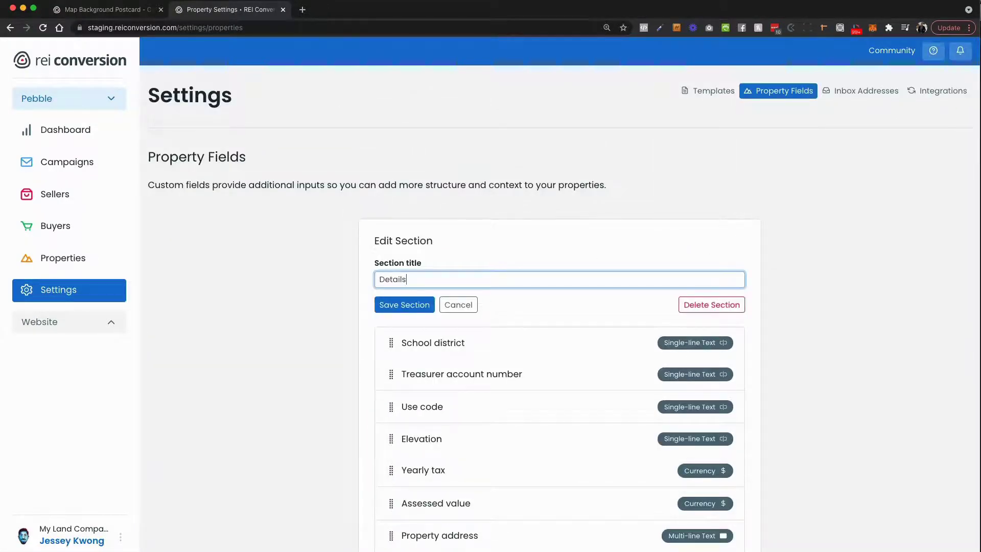
pyautogui.click(466, 305)
# Add a Currency field named "Lower Limit Range" to the Details section of the property fields
pyautogui.scroll(-8, 467, 306)
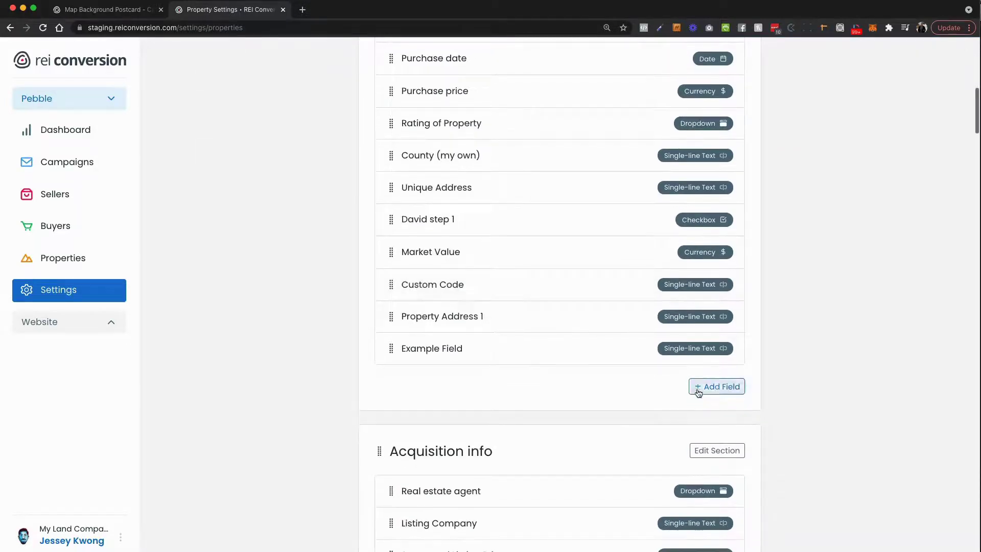
pyautogui.click(701, 389)
pyautogui.write('Lower Limit Range')
pyautogui.scroll(-5, 528, 462)
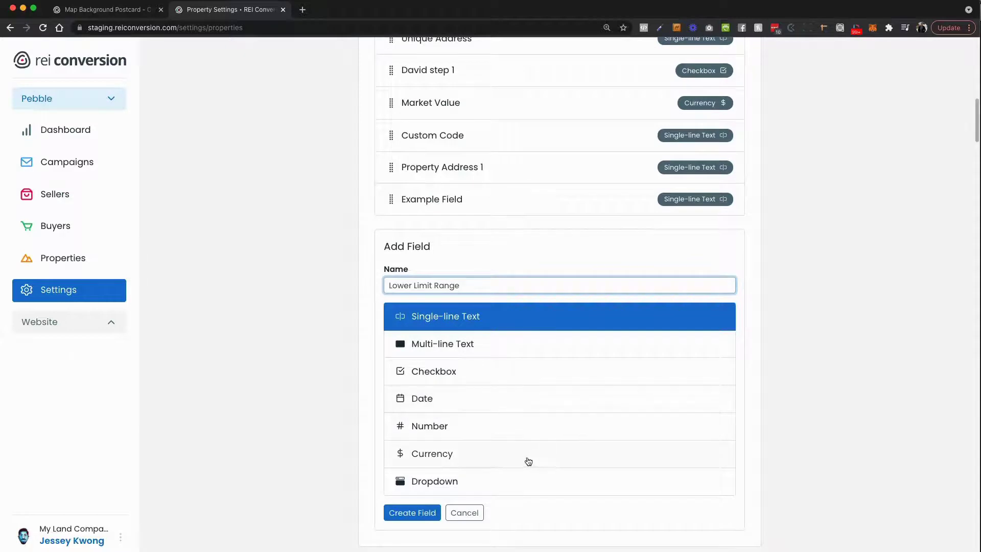
pyautogui.click(529, 462)
pyautogui.click(409, 512)
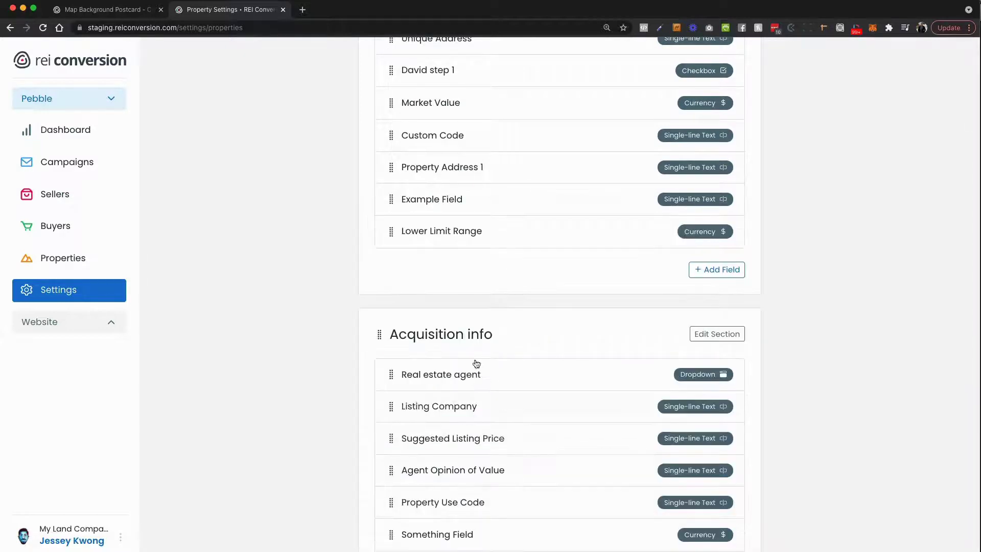
# Add a Currency field named "Upper Limit Range" to the Details section of the property fields
pyautogui.scroll(1, 563, 296)
pyautogui.click(700, 310)
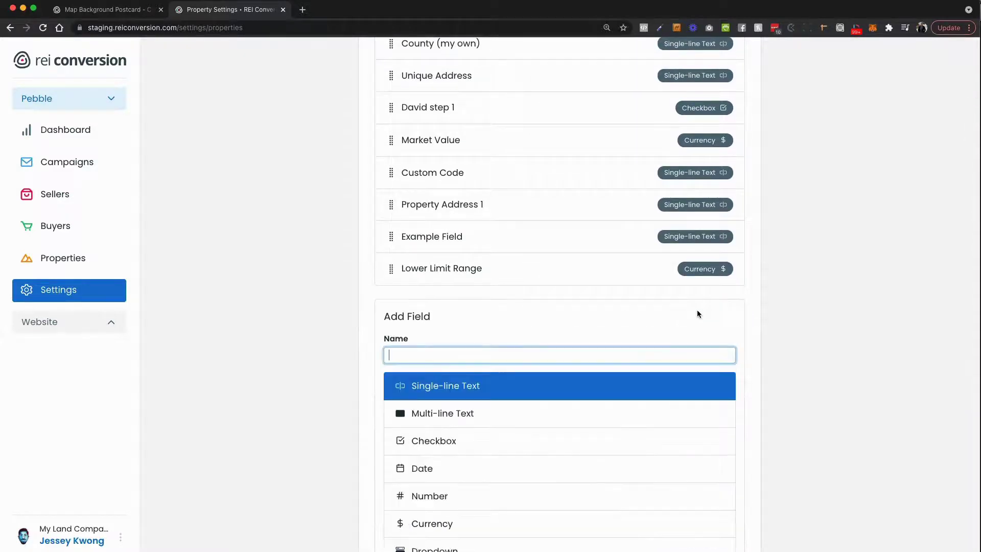
pyautogui.write('Uperr')
pyautogui.press('BackSpace')
pyautogui.write('per Li')
pyautogui.press('BackSpace')
pyautogui.press('BackSpace')
pyautogui.press('BackSpace')
pyautogui.press('BackSpace')
pyautogui.write('mit Range')
pyautogui.click(415, 521)
pyautogui.scroll(-2, 327, 483)
pyautogui.click(414, 515)
pyautogui.scroll(4, 302, 360)
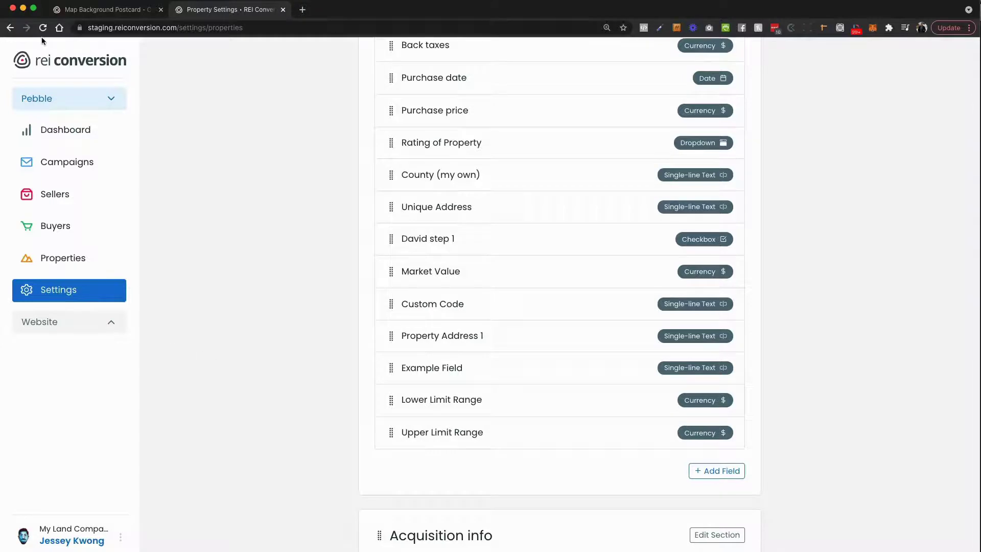
# Return to the Map Background Postcard template in the other browser tab and save its changes
pyautogui.click(80, 15)
pyautogui.click(227, 9)
pyautogui.scroll(10, 548, 267)
pyautogui.click(105, 10)
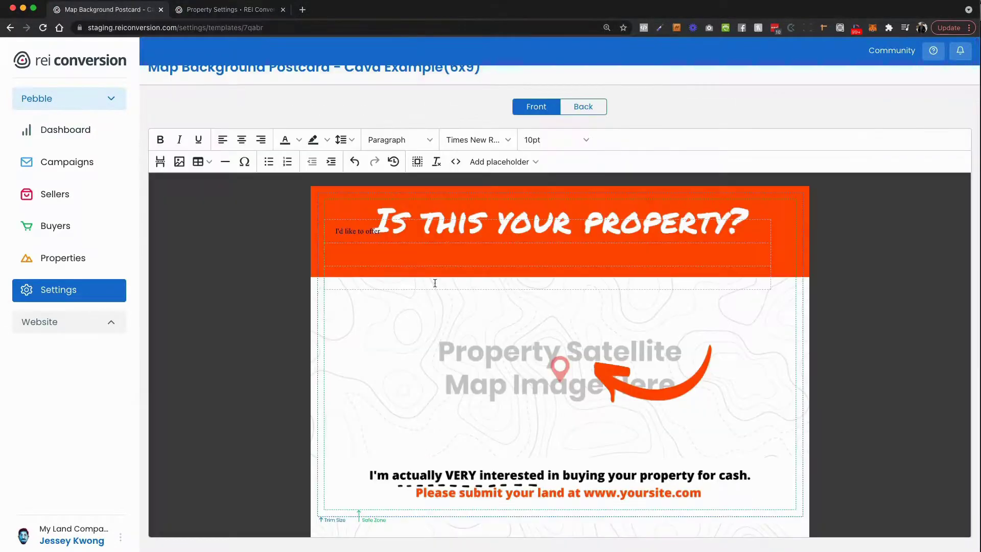
pyautogui.scroll(2, 535, 170)
pyautogui.click(913, 106)
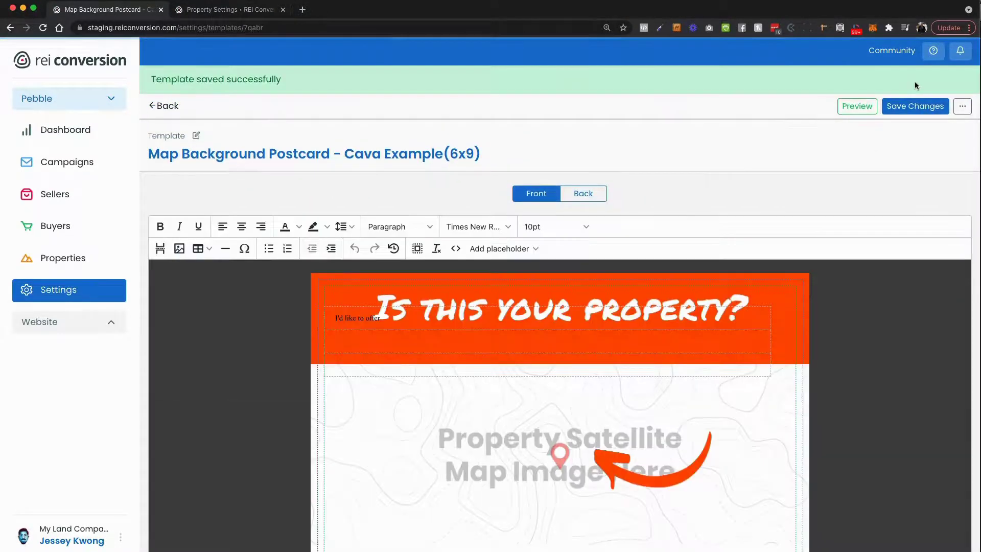
pyautogui.click(914, 106)
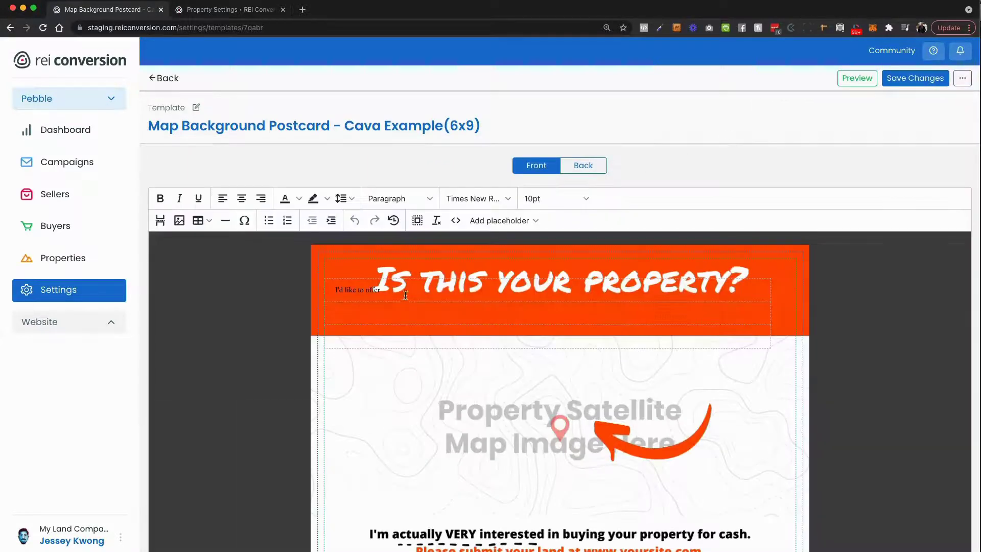
# Insert the Details placeholder for Lower Limit Range after "I'd like to offer", followed by the word "to"
pyautogui.click(516, 223)
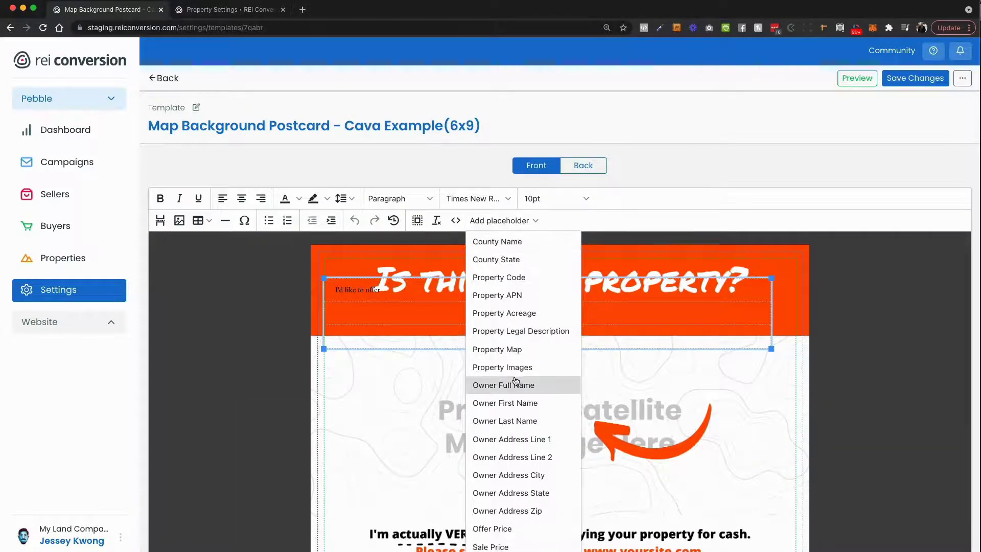
pyautogui.scroll(-5, 504, 386)
pyautogui.moveTo(512, 401)
pyautogui.scroll(-3, 510, 402)
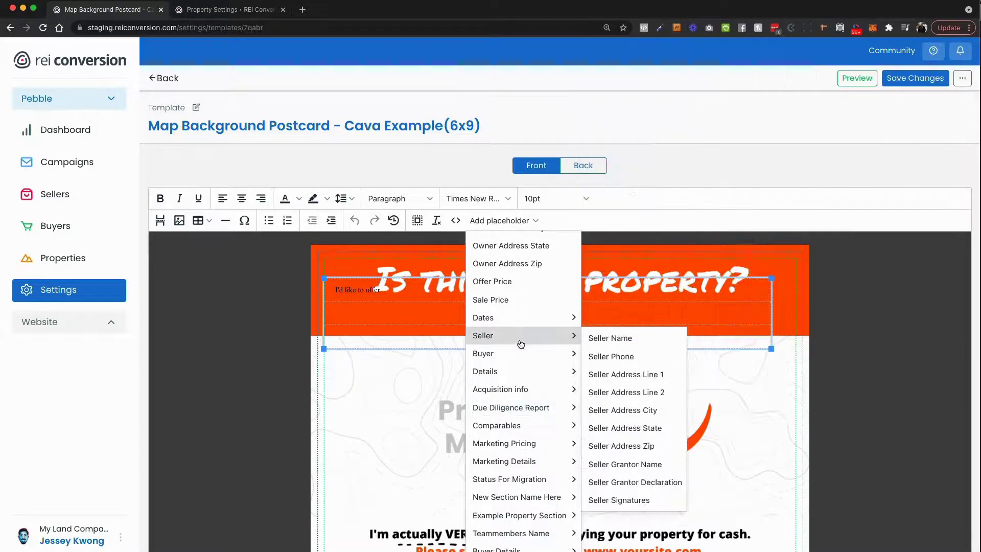
pyautogui.moveTo(517, 372)
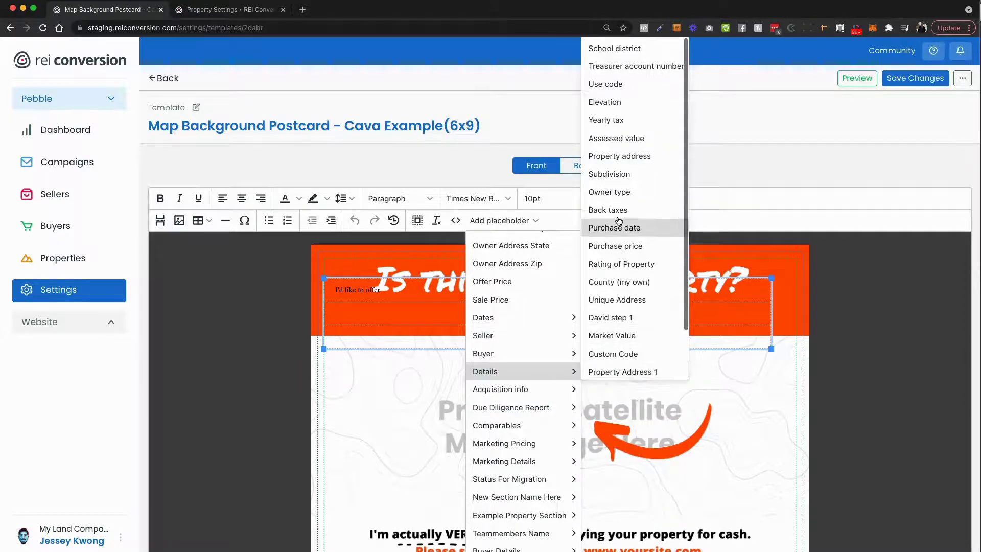
pyautogui.scroll(-2, 621, 225)
pyautogui.click(609, 356)
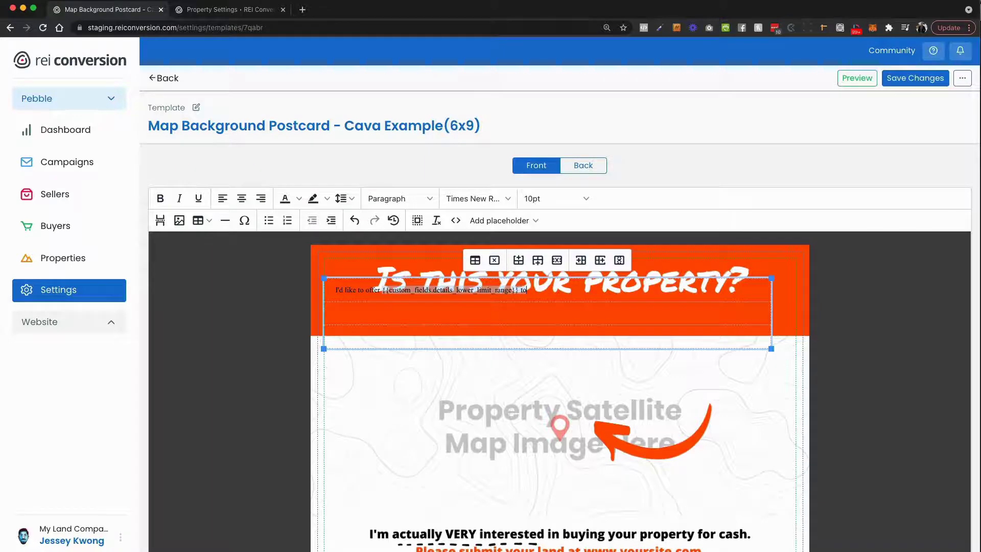
pyautogui.press('super+z')
pyautogui.press('super+shift+z')
# Insert the Details placeholder for Upper Limit Range at the end of the offer sentence and finish it with "for it!"
pyautogui.click(488, 221)
pyautogui.scroll(-6, 513, 396)
pyautogui.moveTo(499, 425)
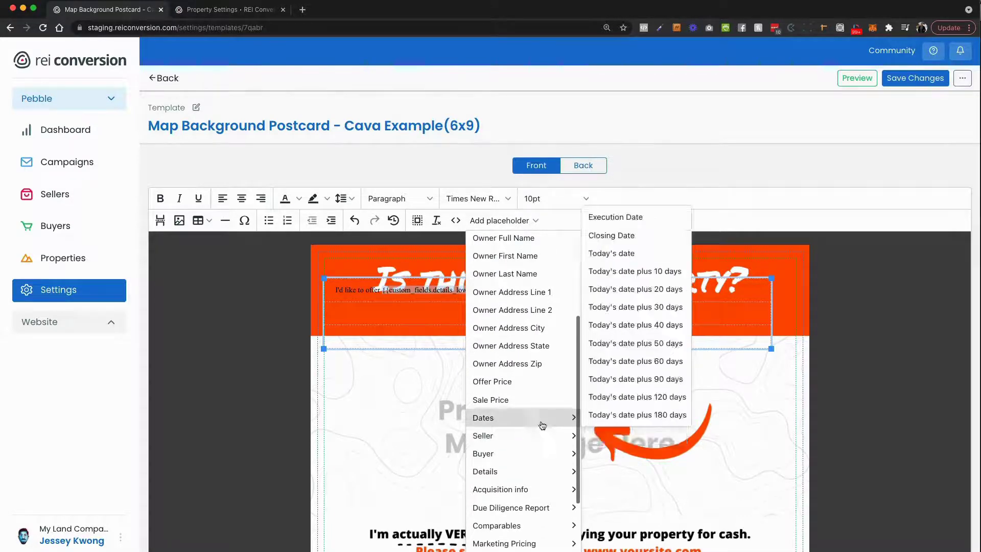
pyautogui.moveTo(531, 507)
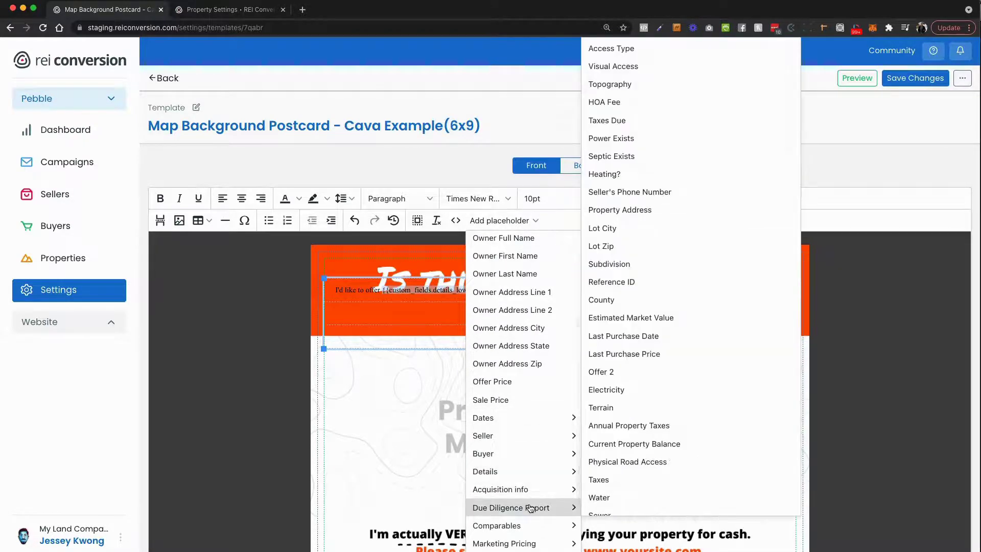
pyautogui.moveTo(523, 466)
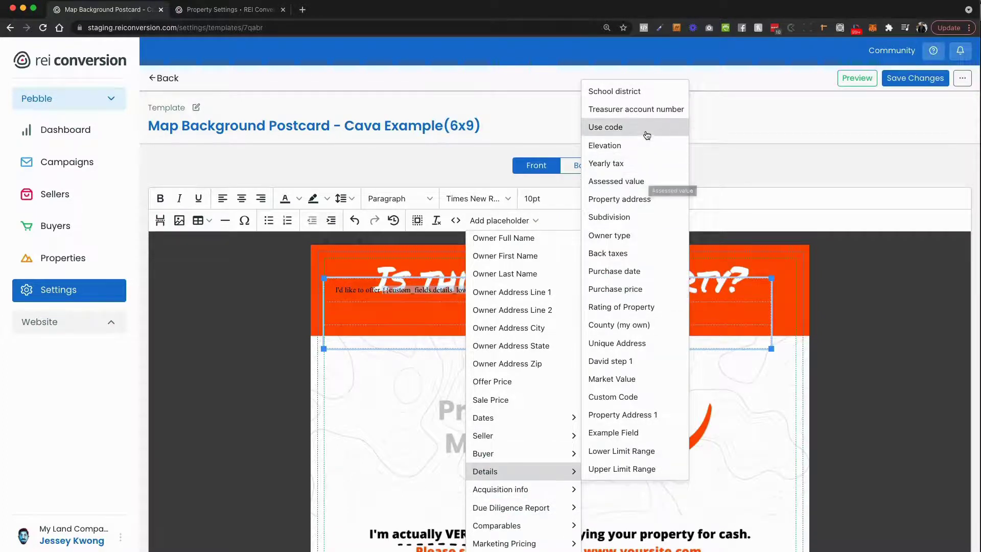
pyautogui.click(609, 469)
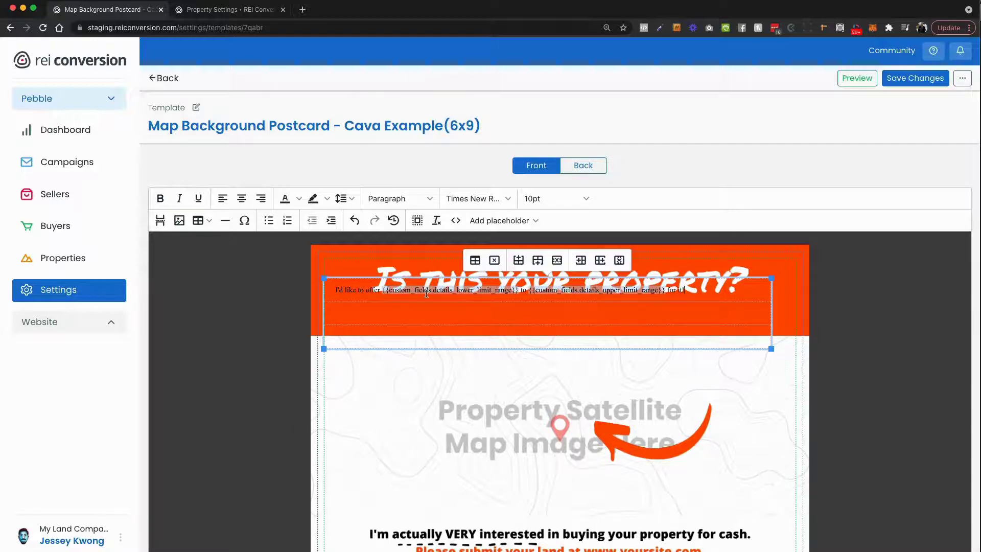
pyautogui.moveTo(633, 322); pyautogui.dragTo(395, 232)
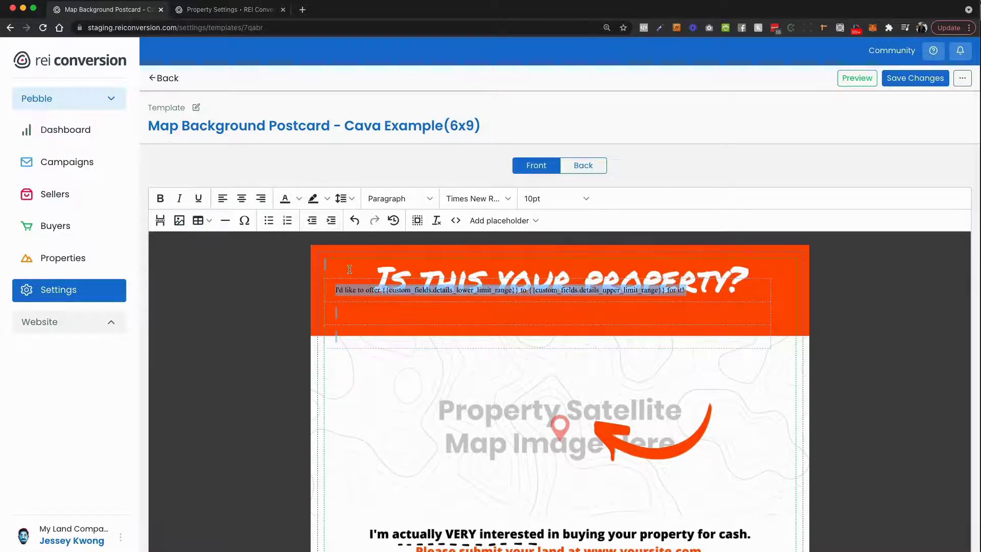
pyautogui.click(329, 290)
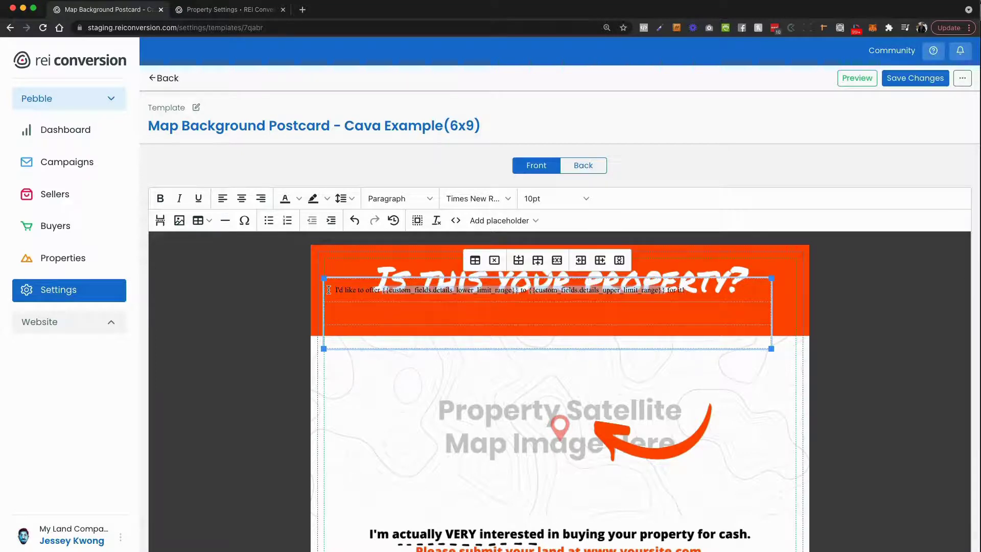
pyautogui.rightClick(329, 290)
pyautogui.moveTo(350, 302)
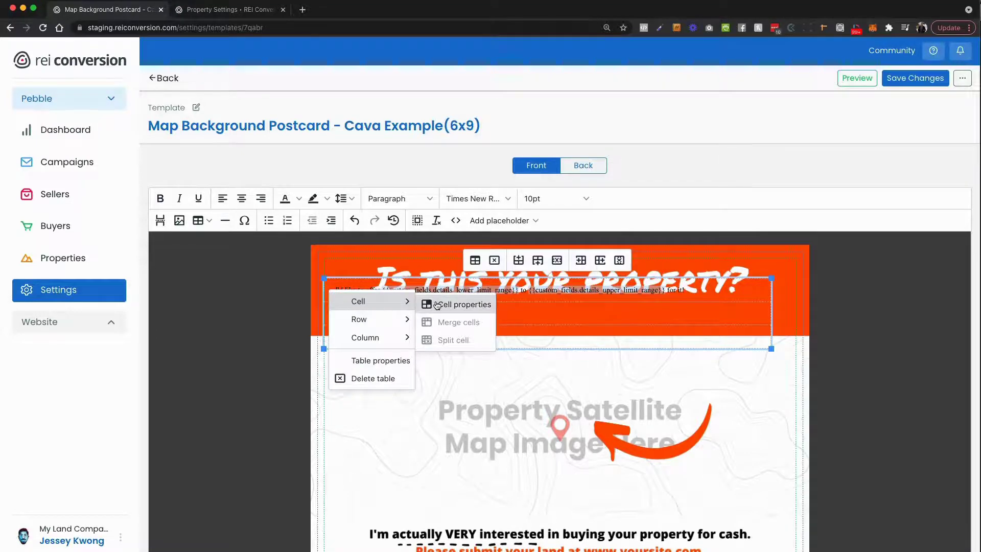
pyautogui.click(593, 324)
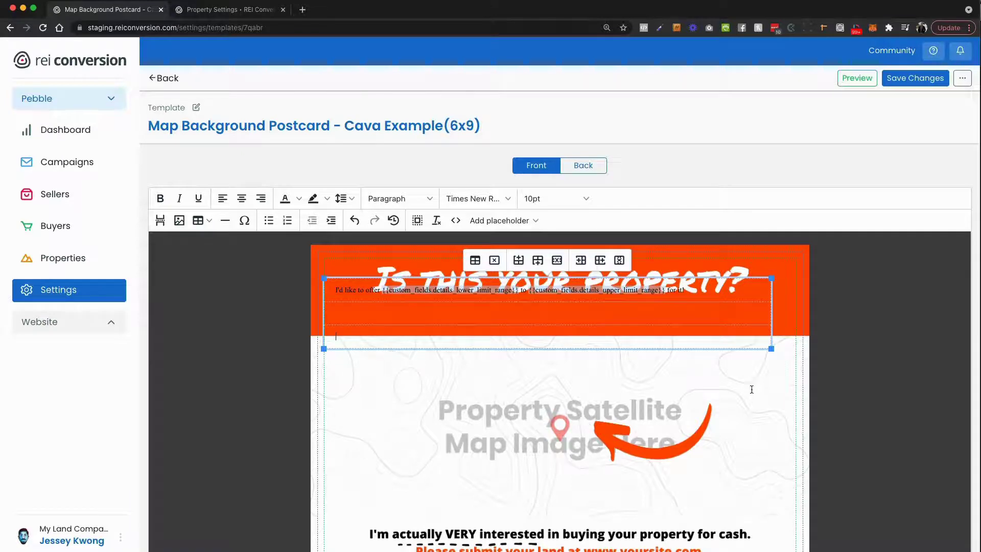
# Enlarge the table to about 99.6% width and 144 px height, then select all the front content and center-align it
pyautogui.moveTo(771, 349); pyautogui.dragTo(794, 359)
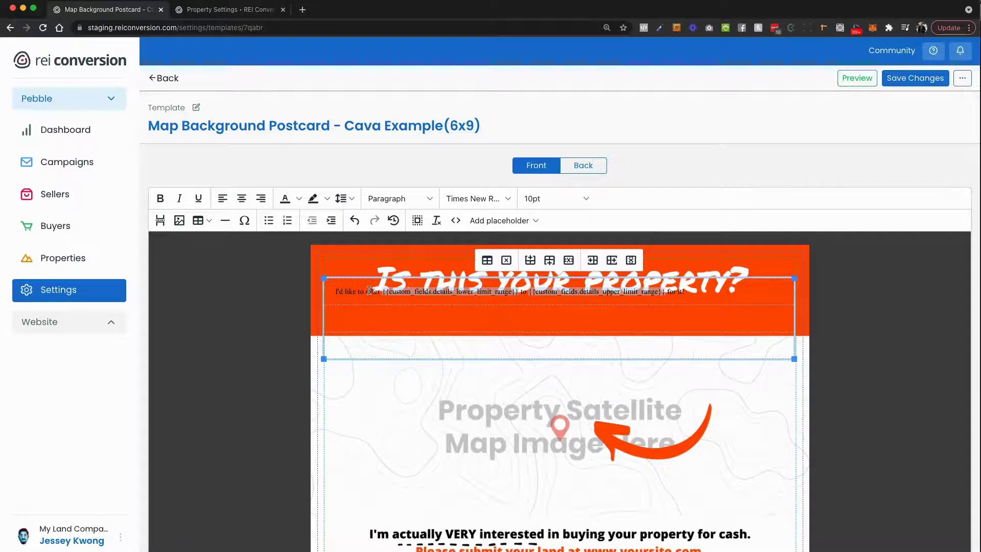
pyautogui.hotkey('ctrl', 'a')
pyautogui.click(241, 199)
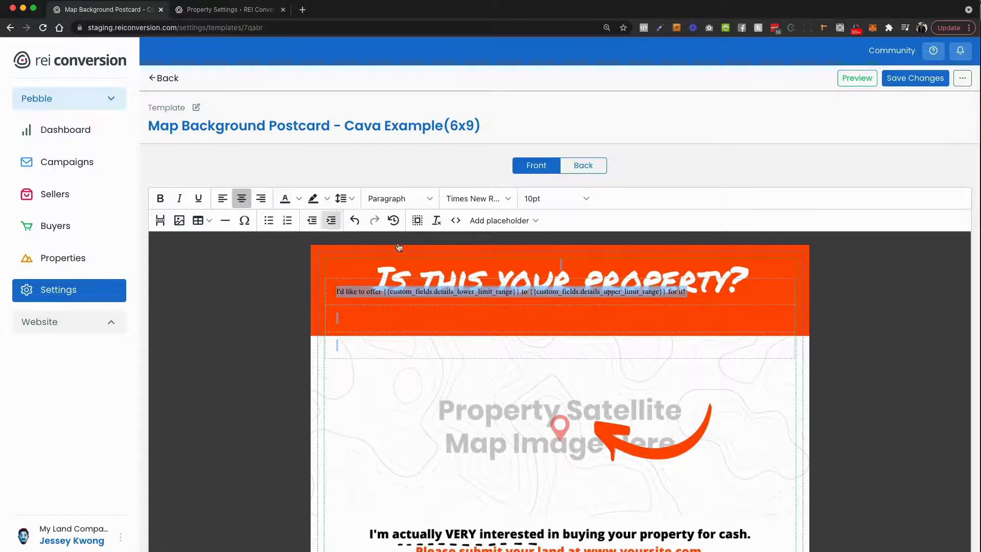
pyautogui.rightClick(338, 288)
pyautogui.click(324, 289)
pyautogui.rightClick(329, 294)
pyautogui.click(327, 292)
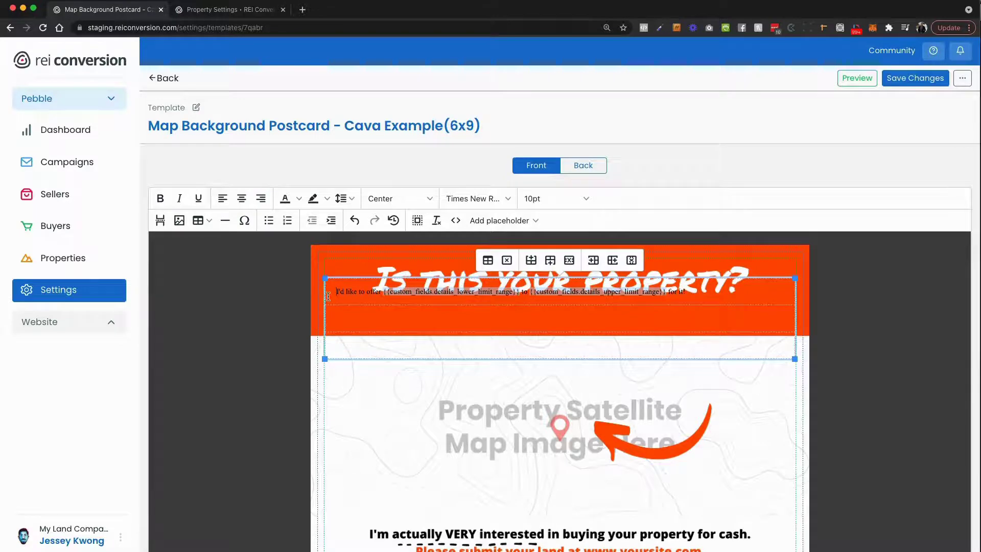
pyautogui.rightClick(329, 296)
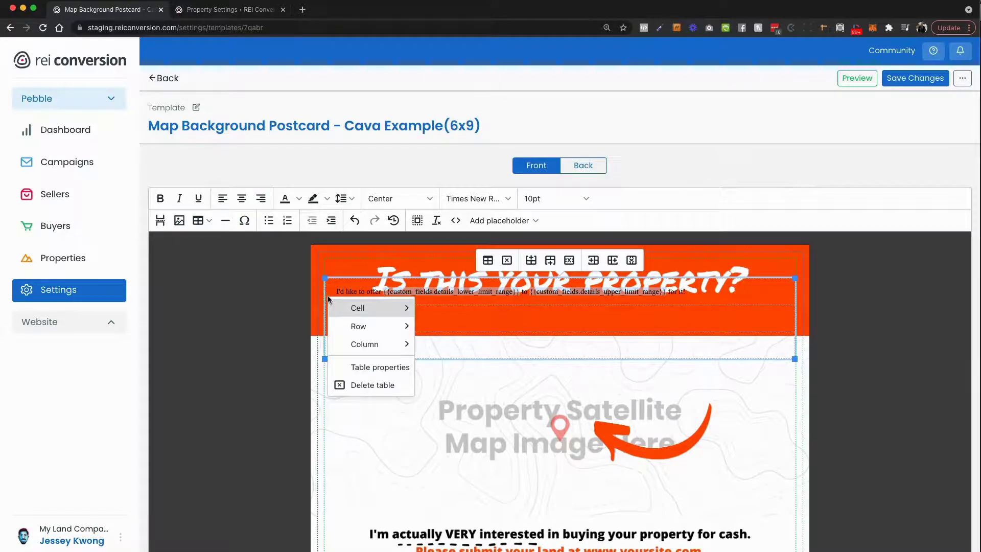
pyautogui.click(372, 368)
pyautogui.click(459, 349)
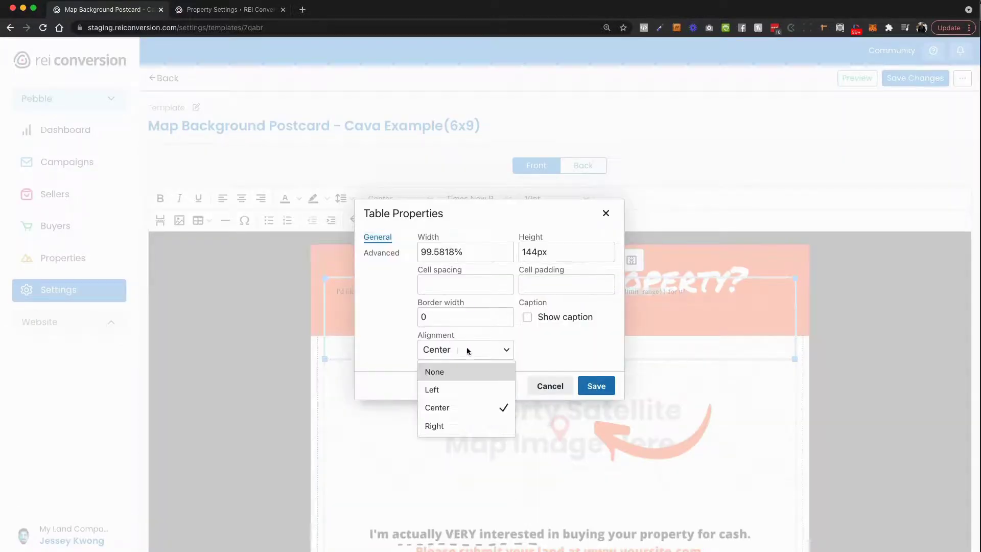
pyautogui.click(549, 385)
pyautogui.click(549, 386)
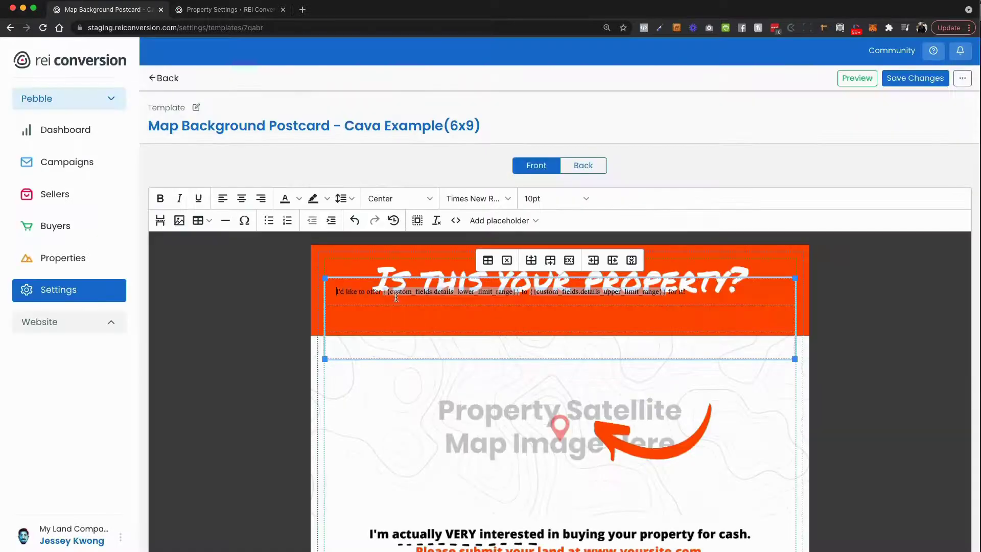
# Set the horizontal alignment of the offer text's table cell to Center, adjust its vertical alignment, and save the cell properties
pyautogui.rightClick(367, 286)
pyautogui.moveTo(378, 297)
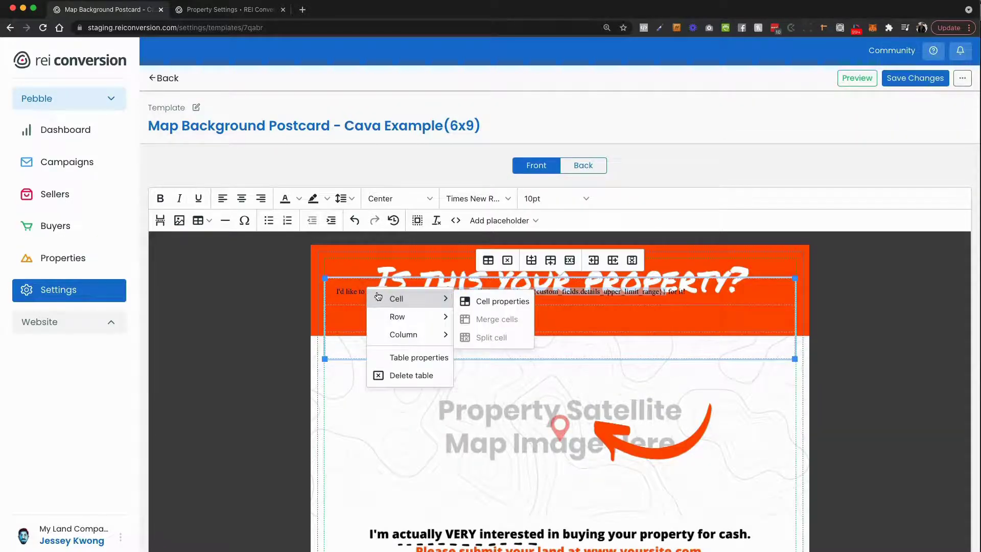
pyautogui.click(458, 302)
pyautogui.click(449, 349)
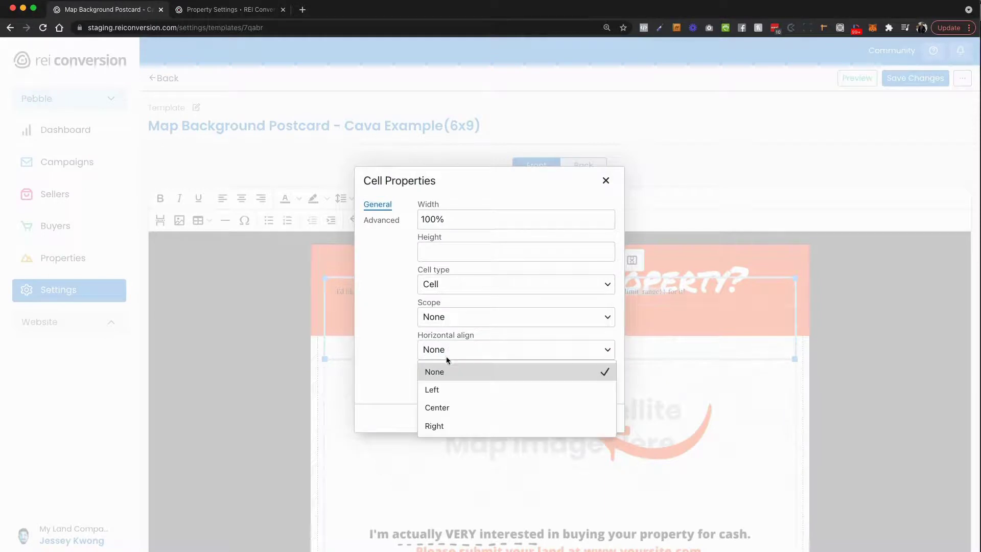
pyautogui.click(439, 406)
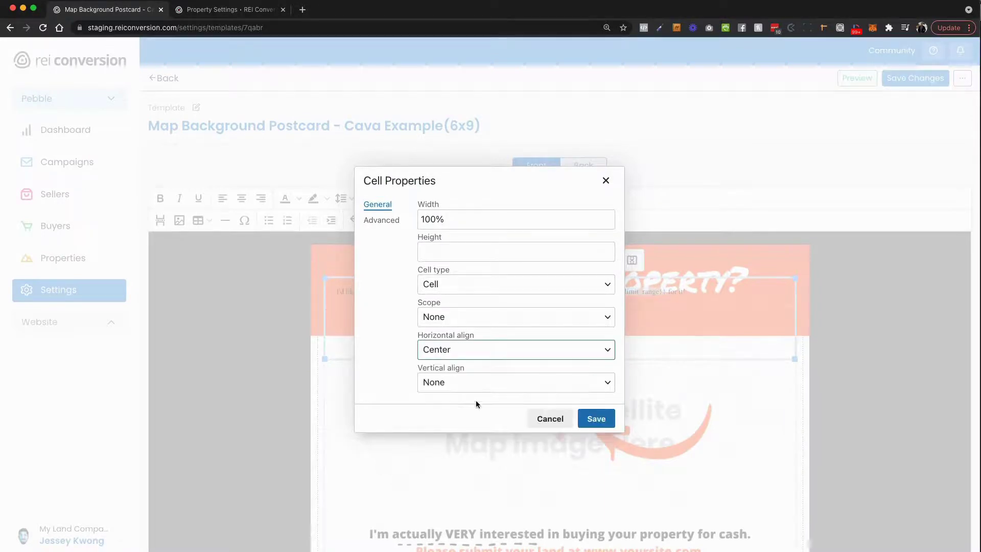
pyautogui.click(575, 383)
pyautogui.click(549, 439)
pyautogui.click(585, 418)
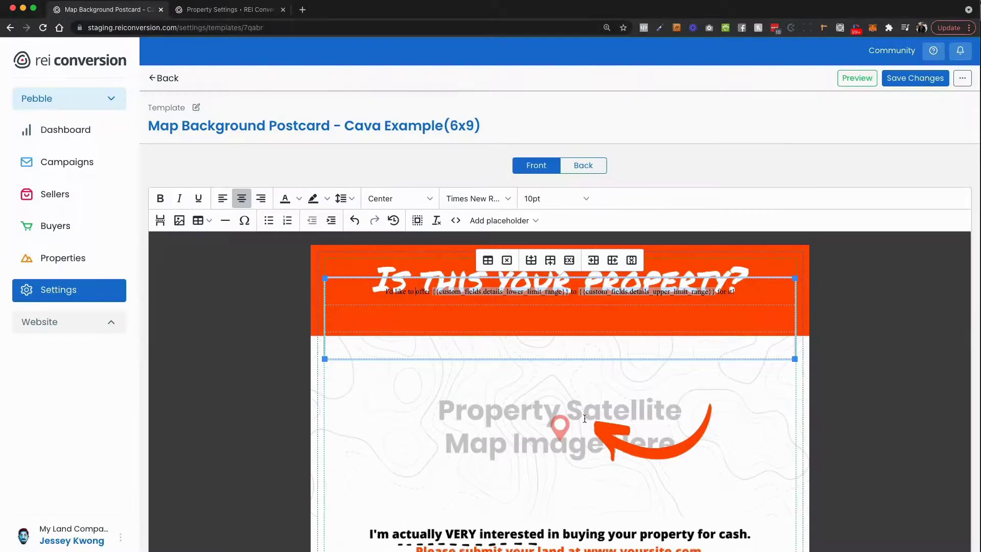
# Move the offer sentence down by one blank line within its table cell, below the headline
pyautogui.click(384, 290)
pyautogui.press('Return')
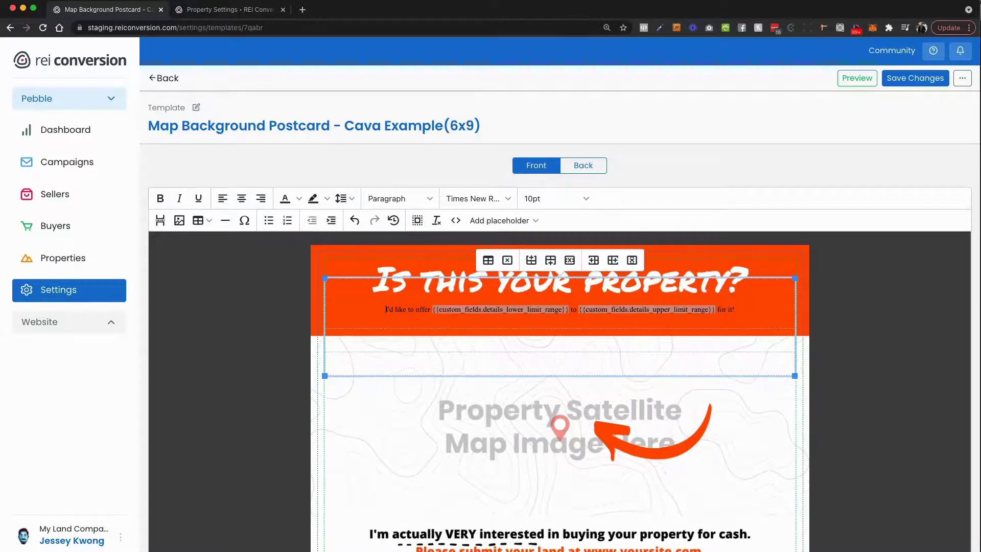
pyautogui.press('Return')
pyautogui.press('BackSpace')
# Format the offer sentence in 18pt Reenie Beanie
pyautogui.tripleClick(391, 308)
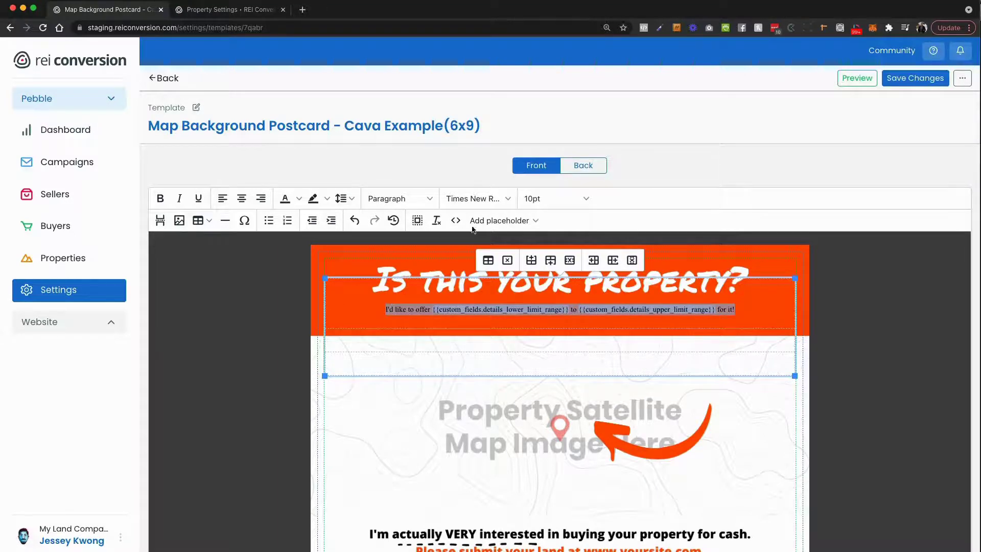
pyautogui.click(559, 199)
pyautogui.click(562, 289)
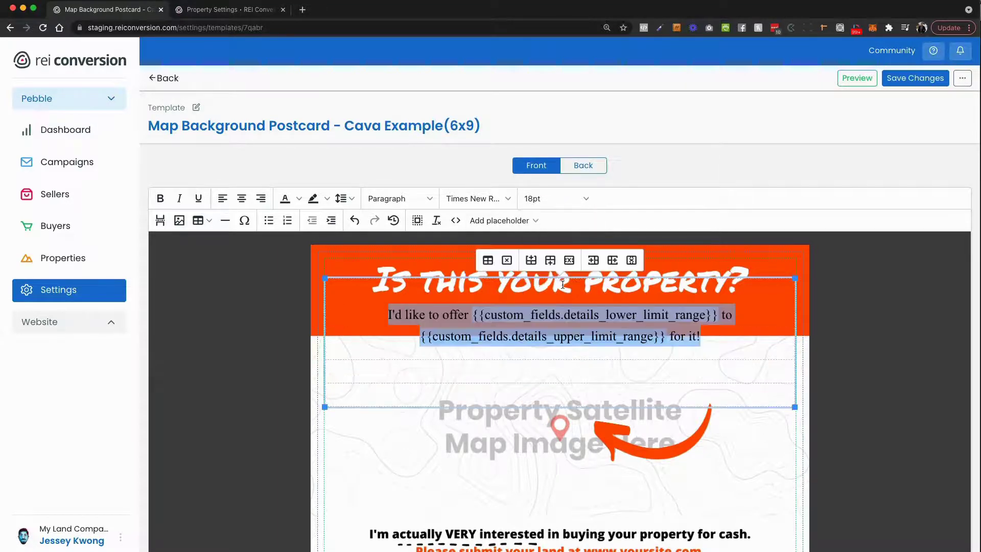
pyautogui.click(466, 202)
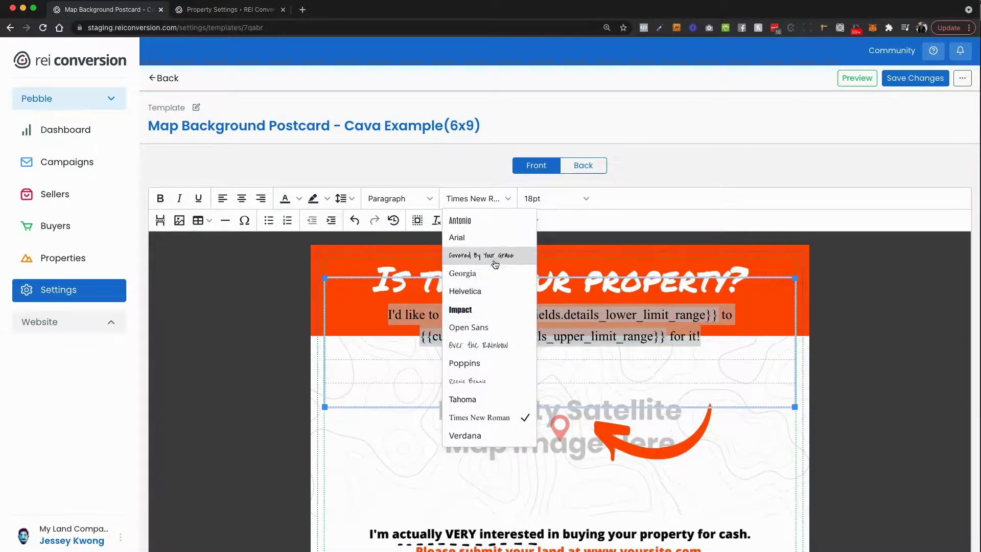
pyautogui.click(480, 383)
# Make the offer sentence's text white and bold
pyautogui.tripleClick(430, 313)
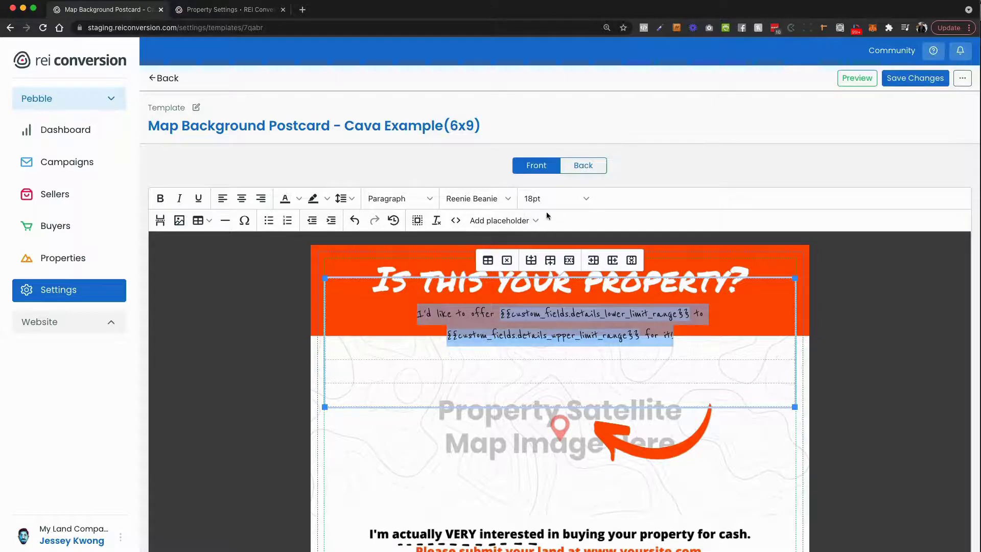
pyautogui.click(297, 199)
pyautogui.click(298, 281)
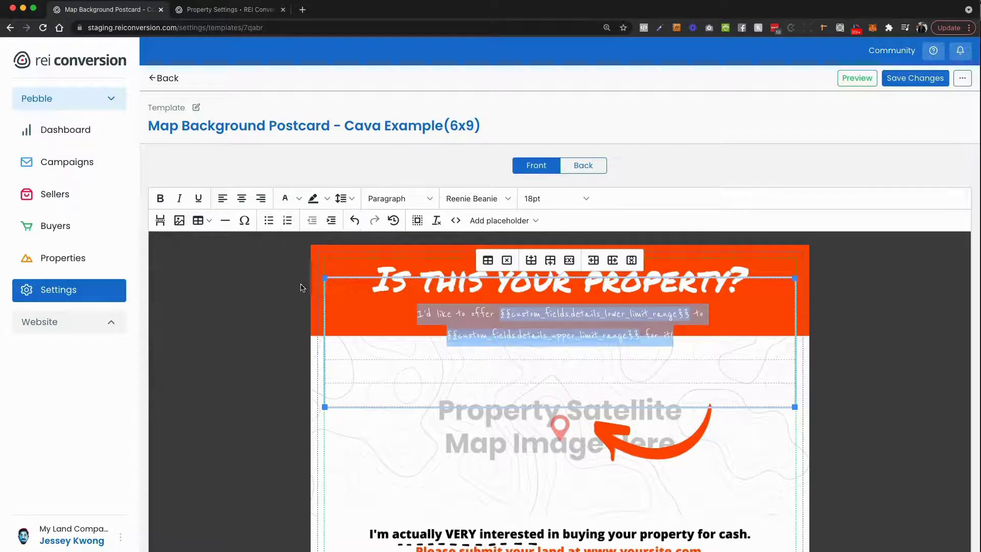
pyautogui.press('super+b')
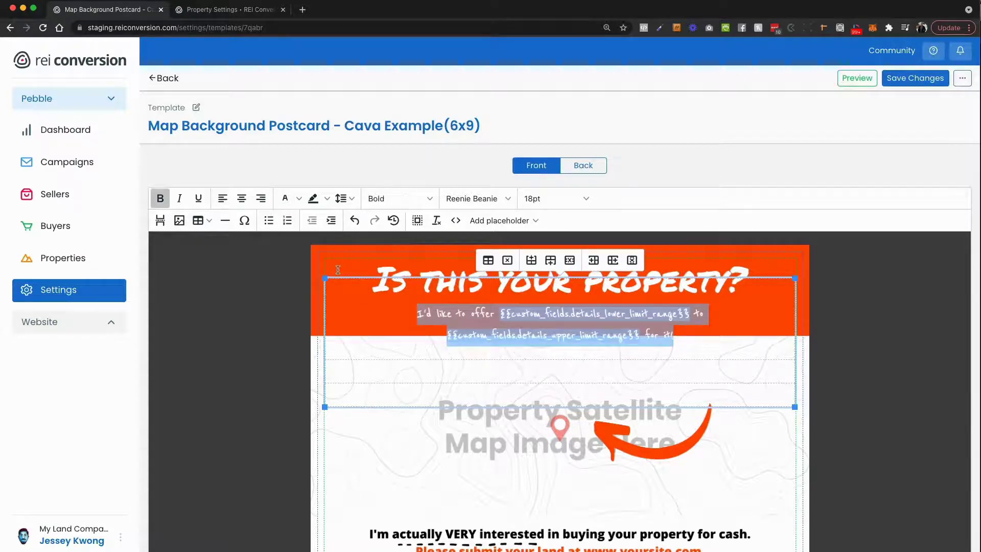
pyautogui.click(420, 314)
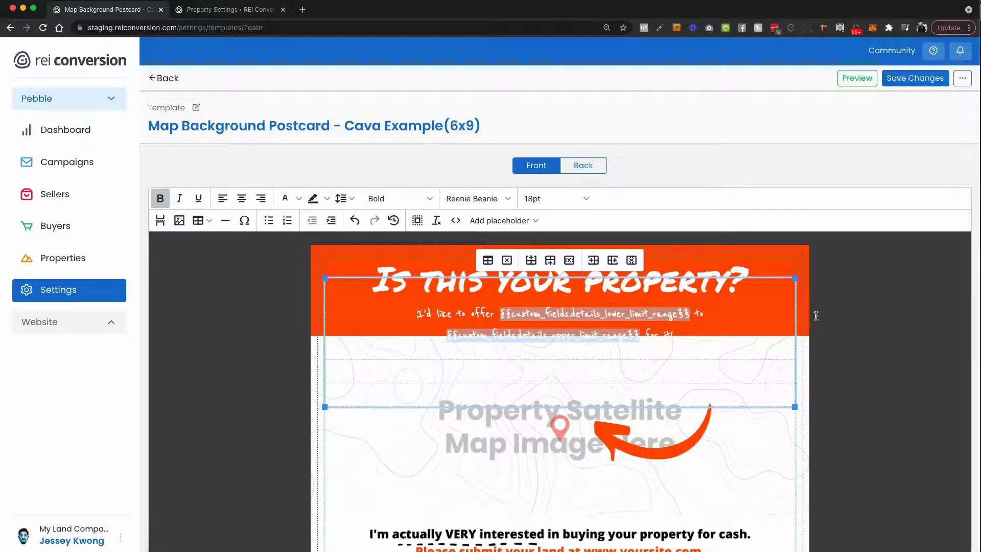
pyautogui.click(838, 321)
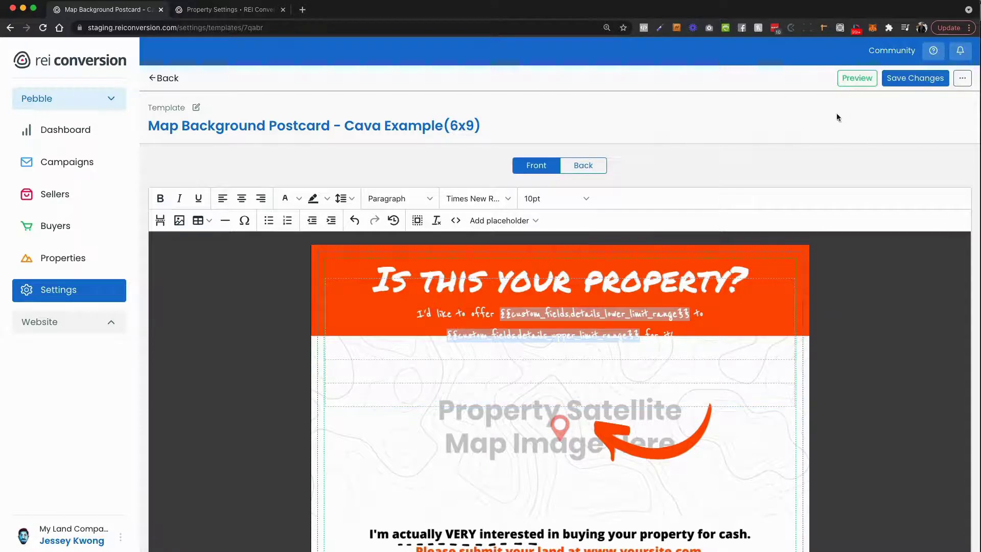
# Save the template and preview it with a Lower Limit Range of 5000 and an Upper Limit Range of 10000
pyautogui.click(914, 81)
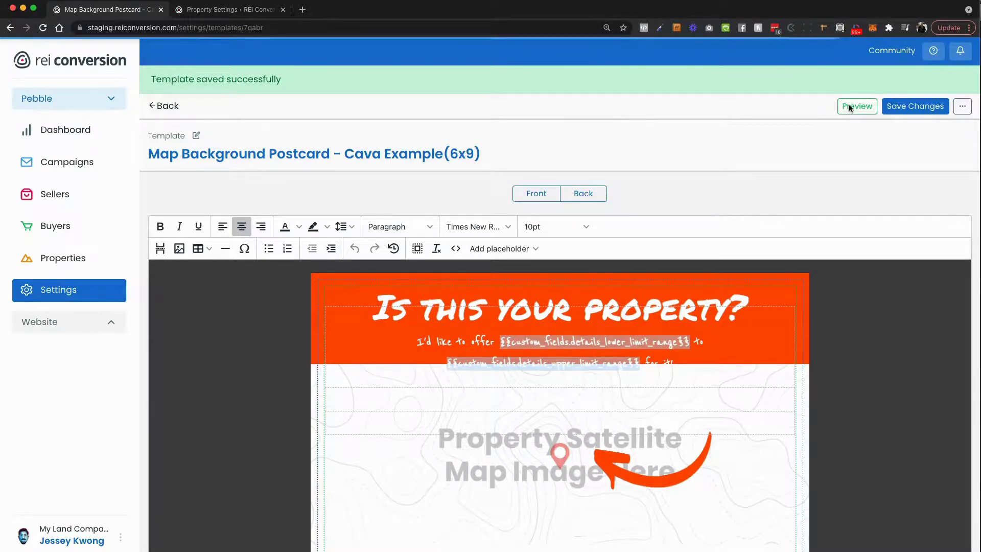
pyautogui.click(850, 108)
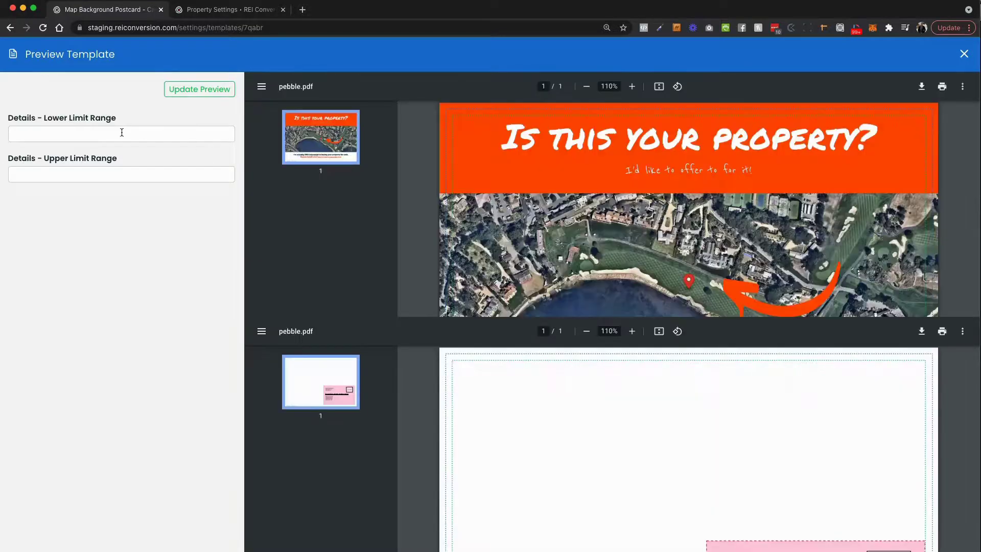
pyautogui.click(121, 132)
pyautogui.write('5000')
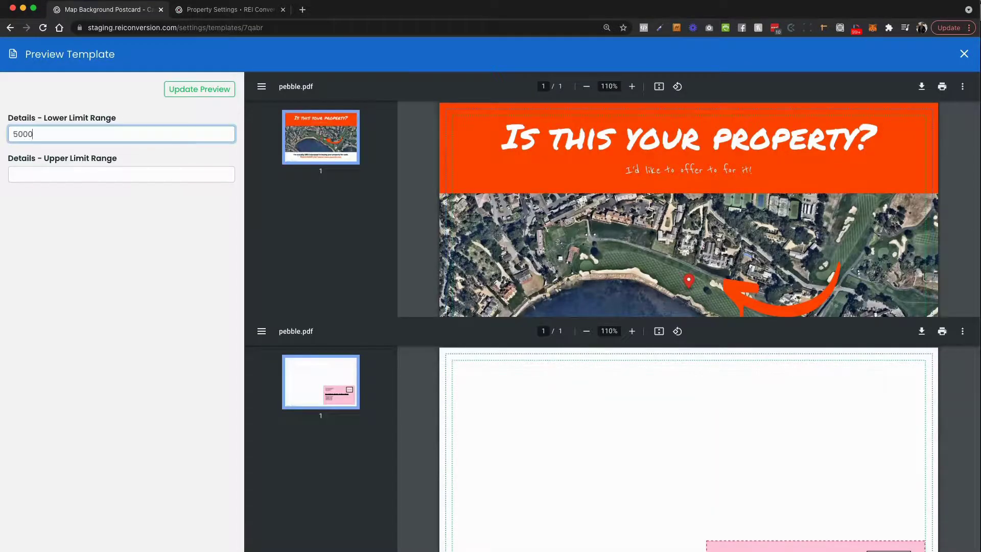
pyautogui.press('Tab')
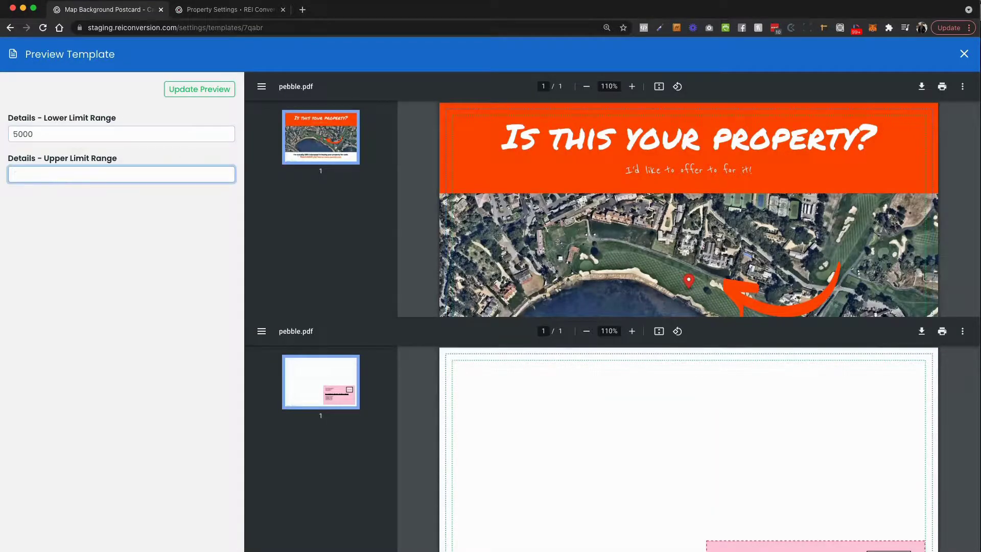
pyautogui.write('10000')
pyautogui.press('Tab')
pyautogui.click(193, 90)
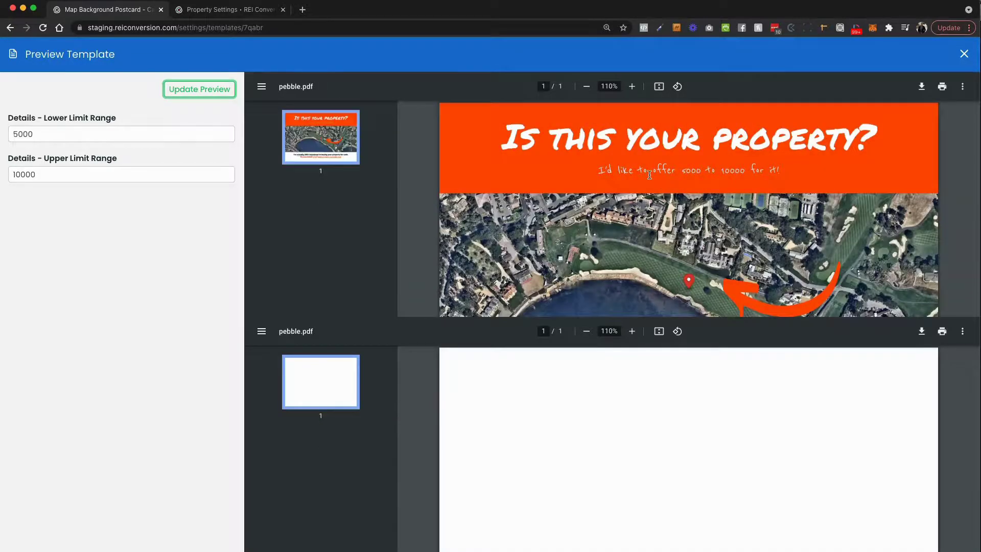
# Change the preview values to $5000 for Lower Limit Range and $10,000 for Upper Limit Range, and refresh the preview
pyautogui.click(10, 132)
pyautogui.write('$')
pyautogui.click(11, 173)
pyautogui.write('$10')
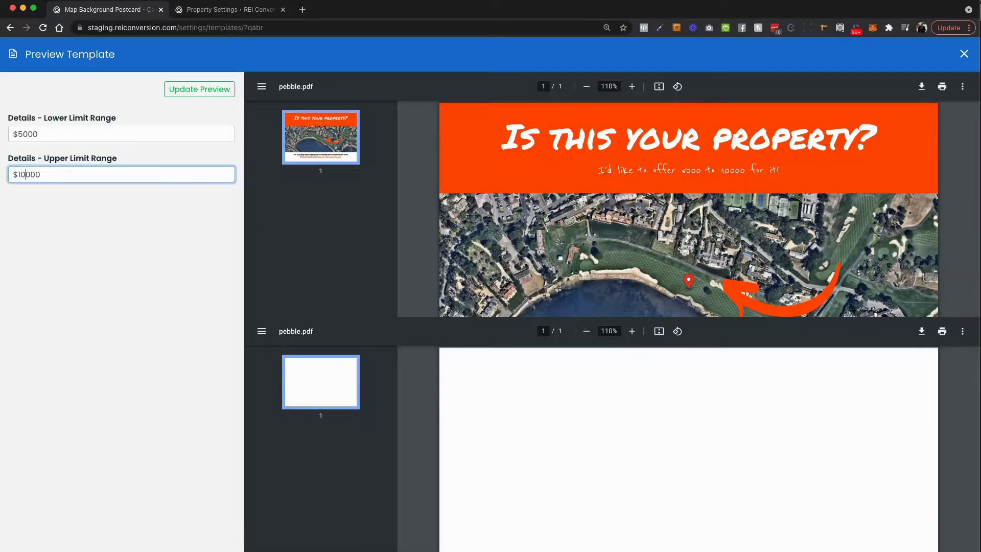
pyautogui.write(',')
pyautogui.click(183, 92)
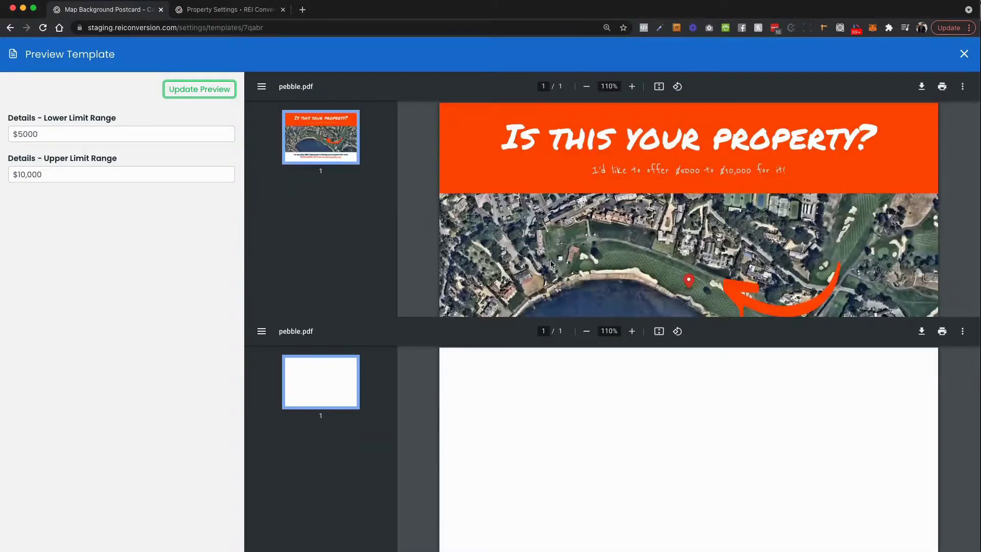
# Examine the whole front side of the postcard in the preview at 88%, including its footer text, and close the preview
pyautogui.click(587, 86)
pyautogui.click(587, 86)
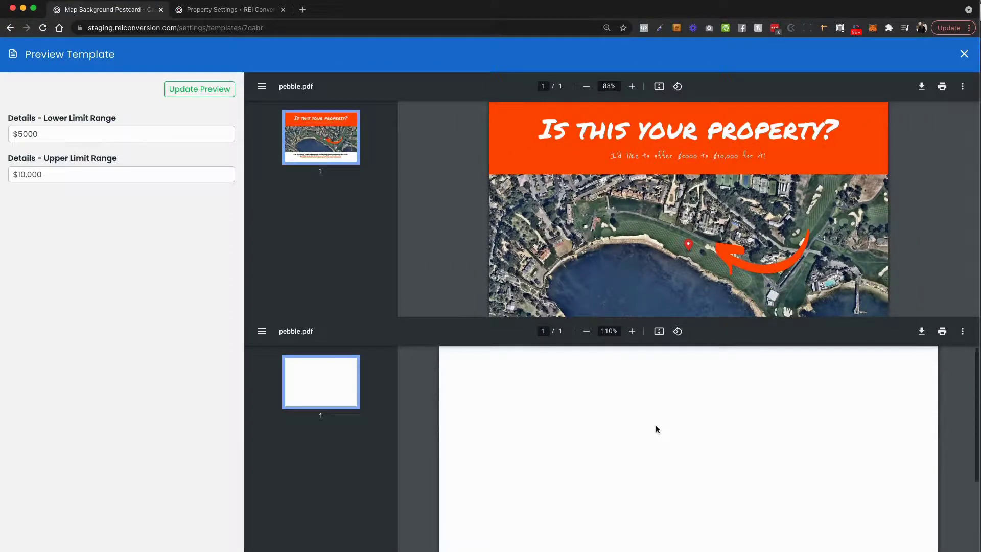
pyautogui.scroll(-1, 649, 291)
pyautogui.scroll(-2, 648, 291)
pyautogui.scroll(3, 638, 281)
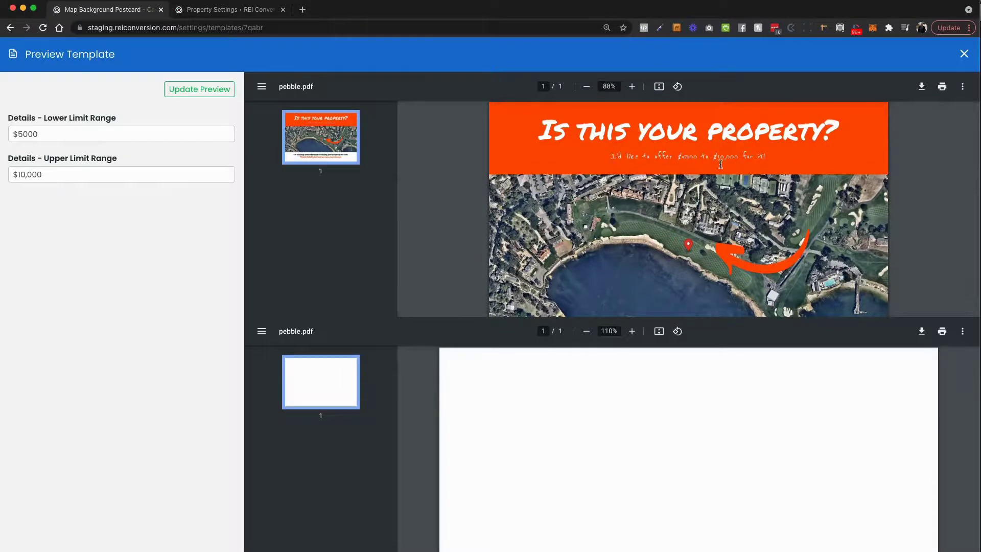
pyautogui.scroll(-2, 622, 202)
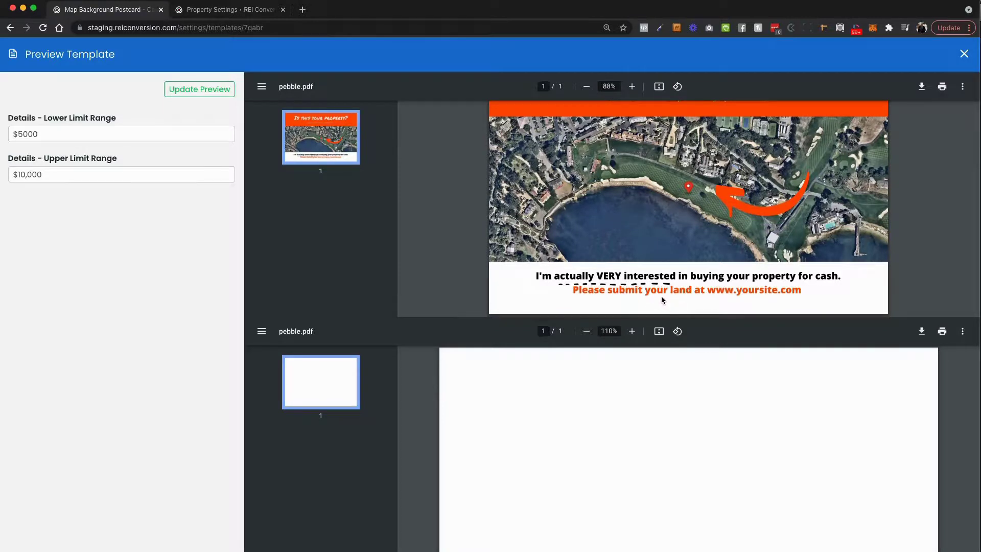
pyautogui.scroll(2, 802, 295)
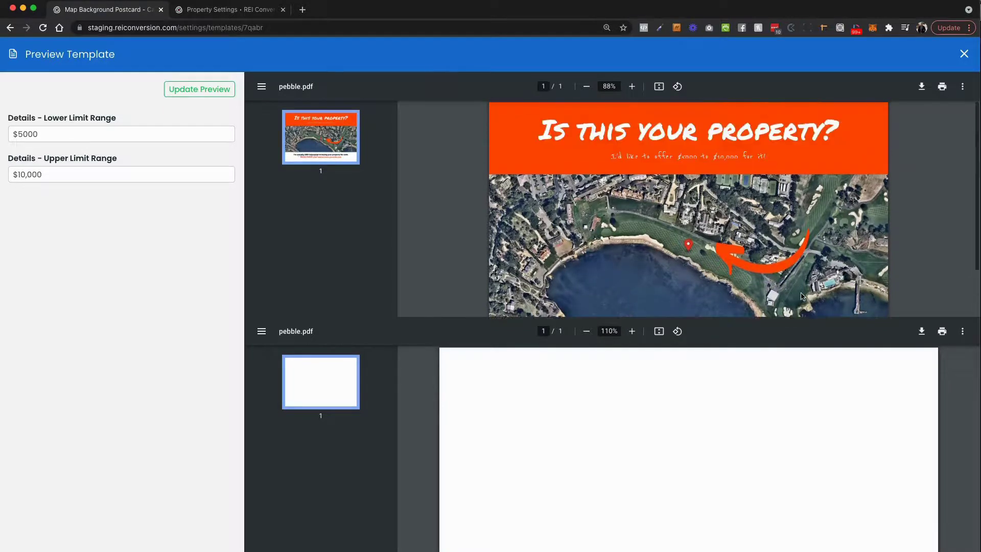
pyautogui.click(964, 54)
# Try a font size of 36pt for the offer sentence
pyautogui.tripleClick(557, 314)
pyautogui.click(539, 200)
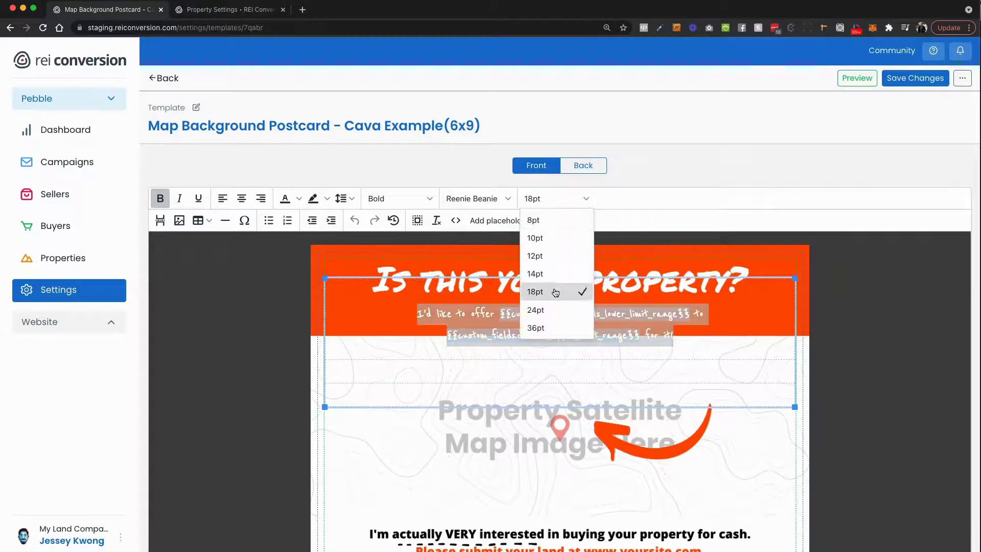
pyautogui.click(558, 326)
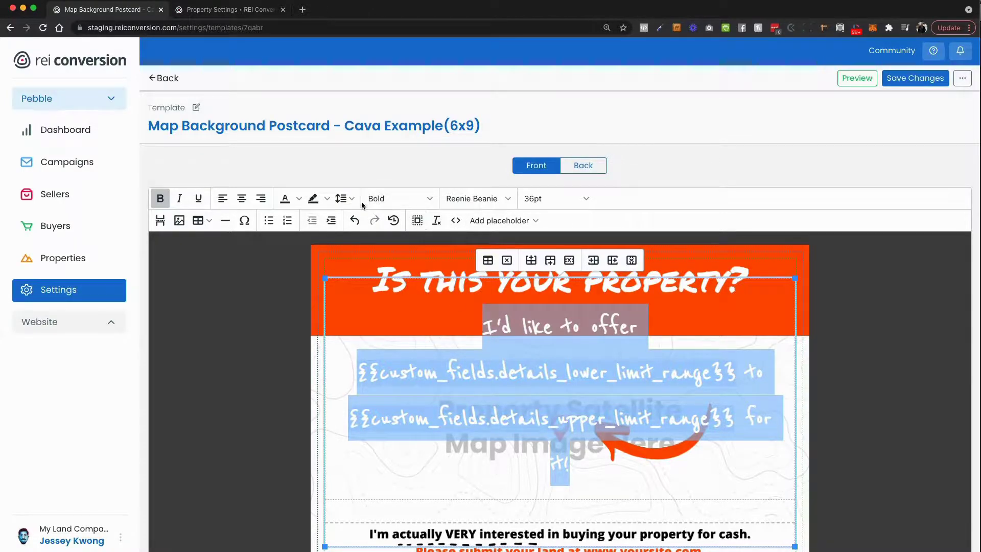
# Set the offer sentence's line height to 1.1 and apply a line height of 1 to the content around the table
pyautogui.click(343, 198)
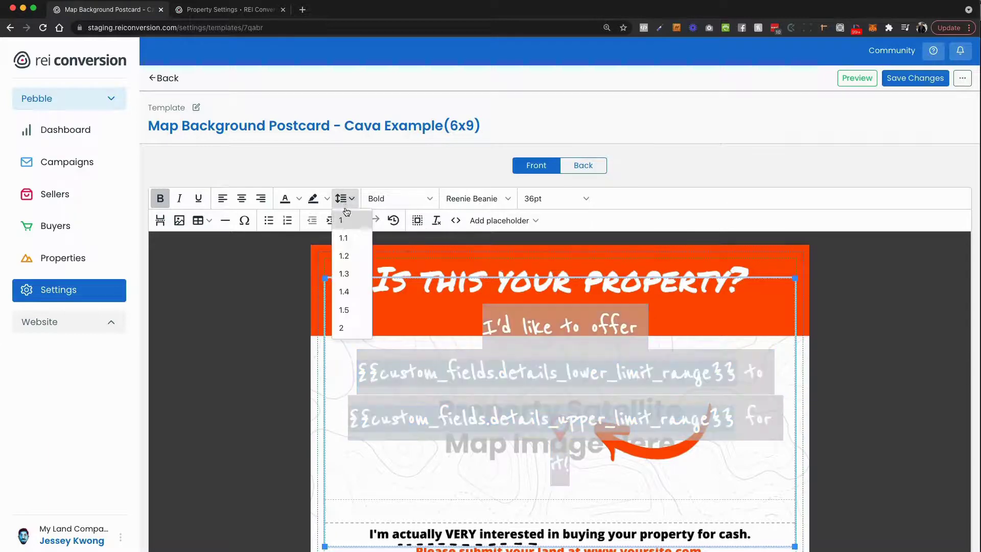
pyautogui.click(344, 243)
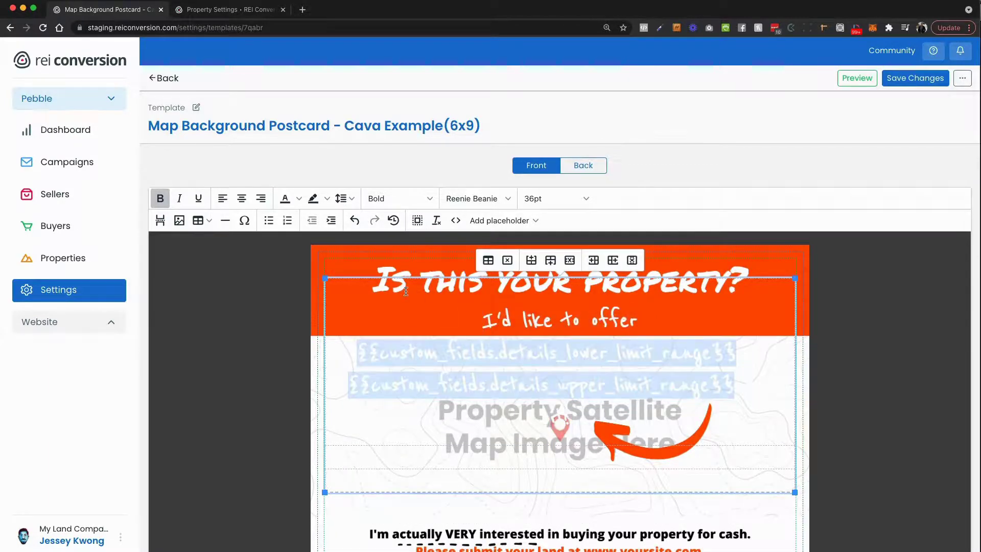
pyautogui.click(351, 200)
pyautogui.click(344, 220)
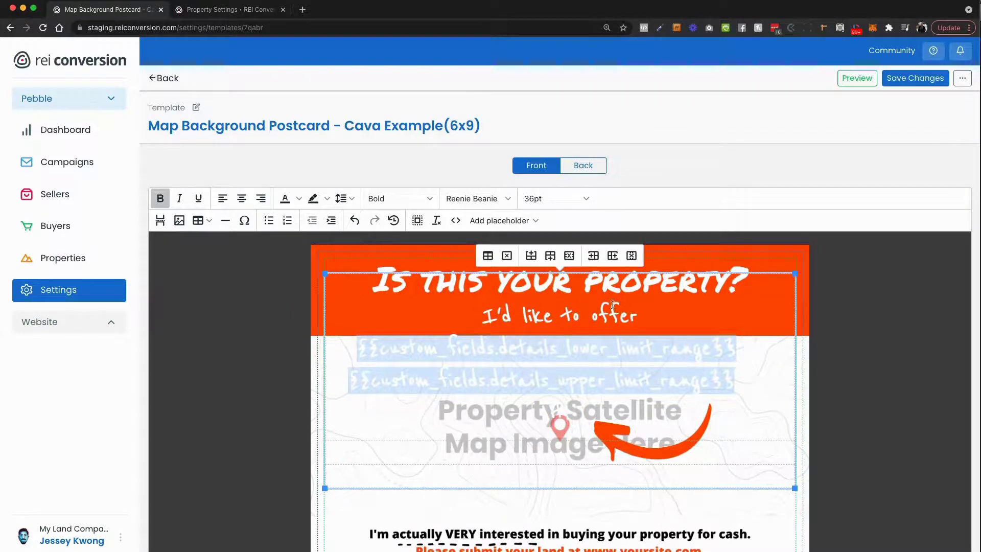
# Set the offer sentence's font size to 24pt and save the template
pyautogui.tripleClick(560, 308)
pyautogui.click(550, 201)
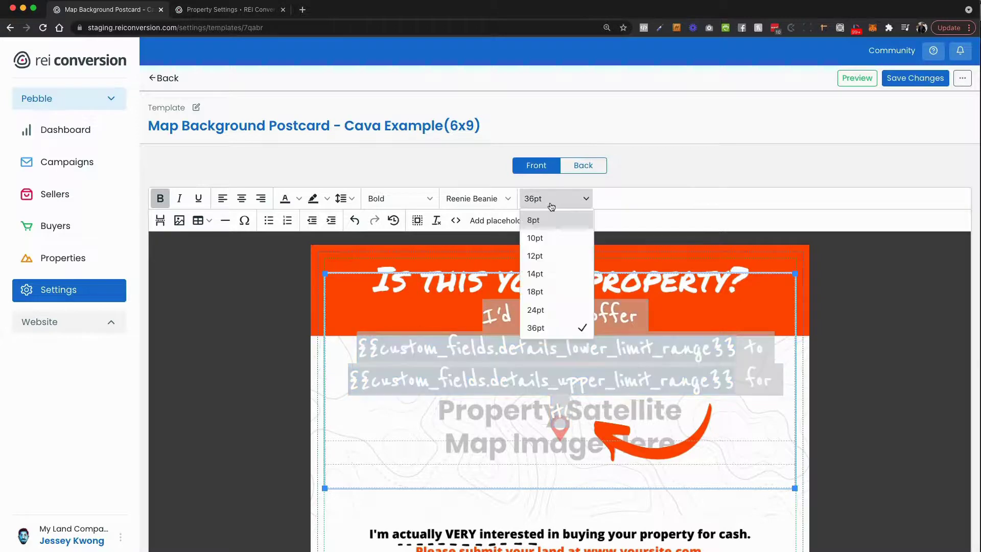
pyautogui.click(554, 306)
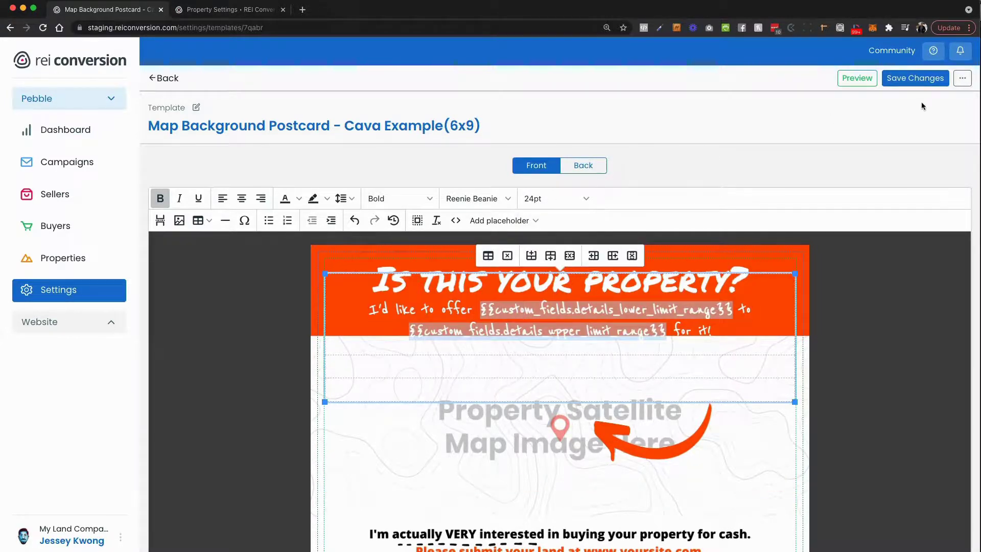
pyautogui.click(911, 81)
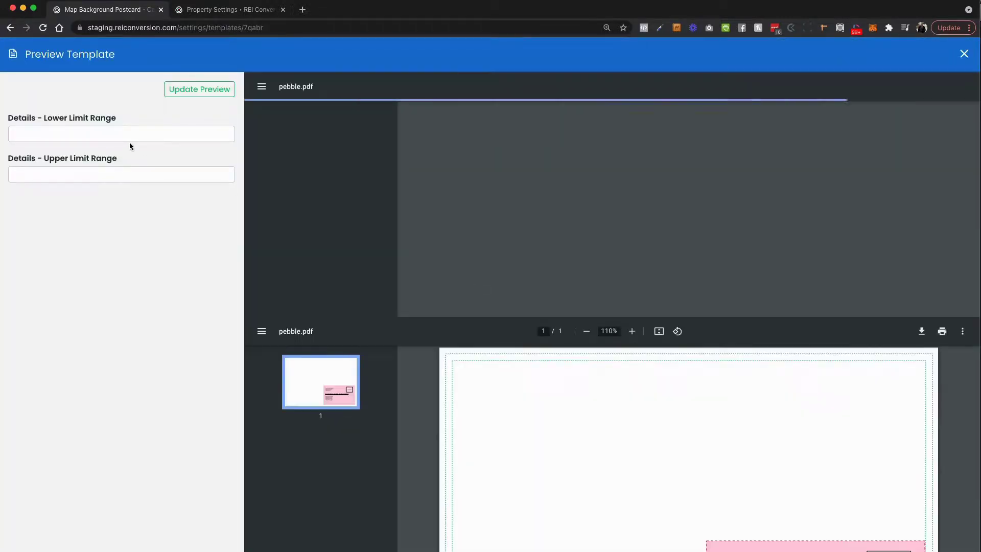
# Preview the postcard with a Lower Limit Range of $10,000 and an Upper Limit Range of $50,000, check the front, and close the preview
pyautogui.click(125, 134)
pyautogui.write('$')
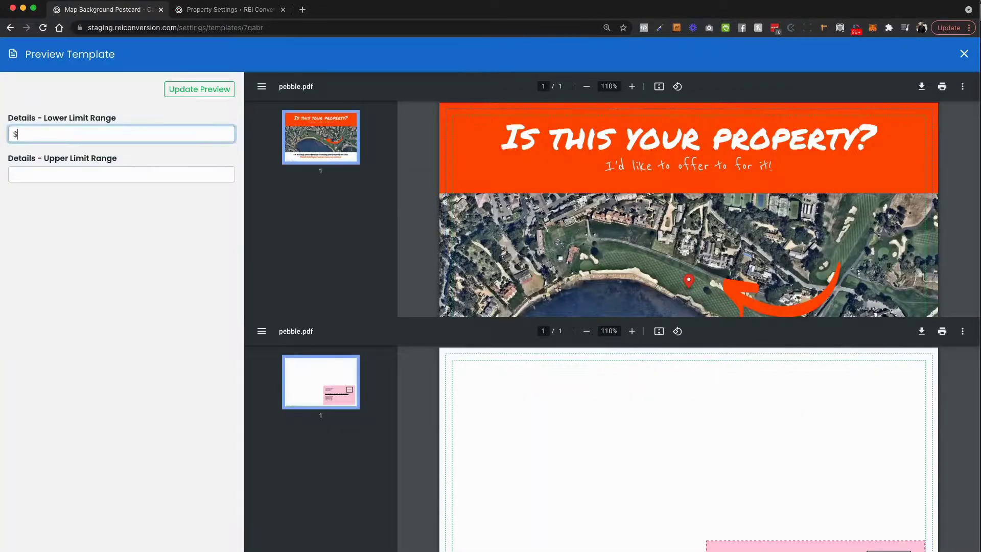
pyautogui.write('10,000')
pyautogui.press('Tab')
pyautogui.write('$')
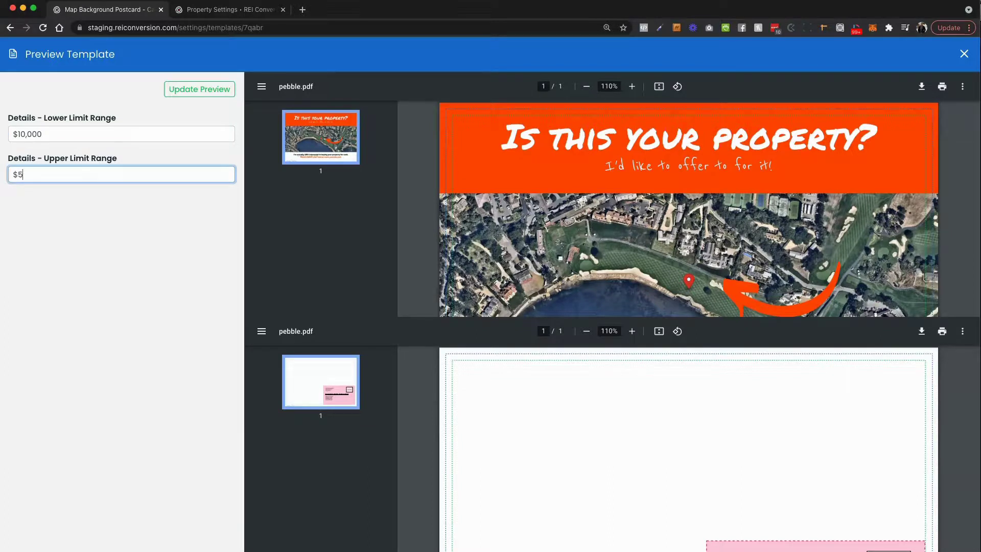
pyautogui.write('50,000')
pyautogui.click(281, 261)
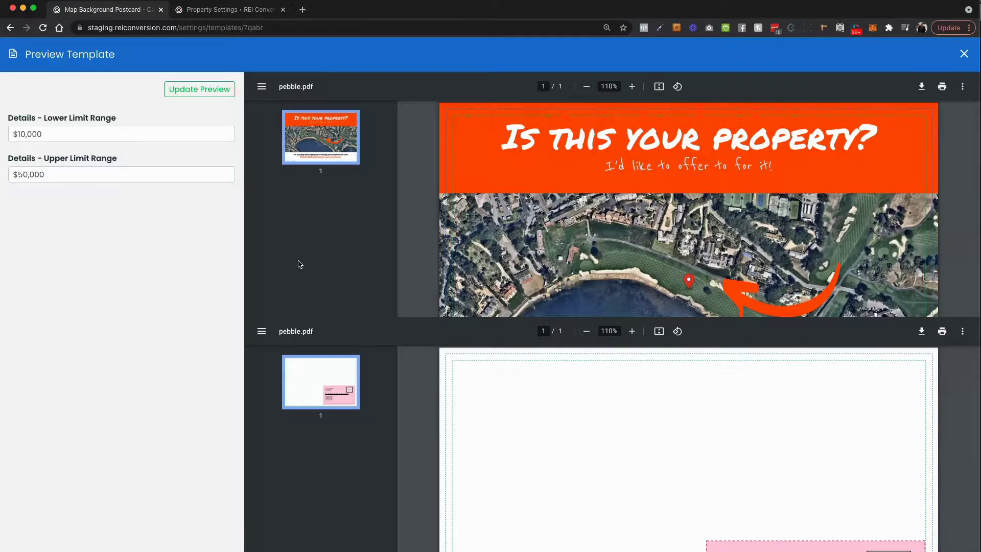
pyautogui.click(219, 91)
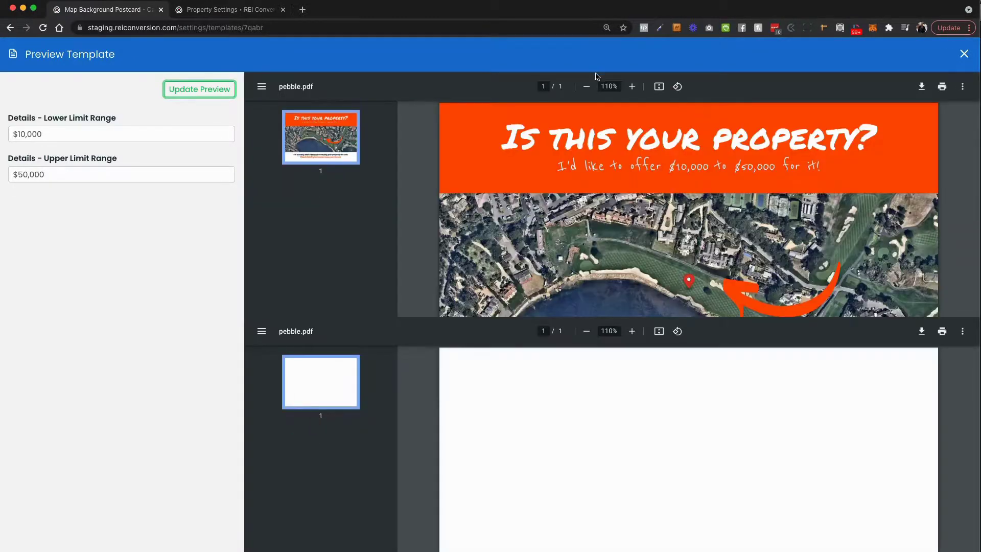
pyautogui.click(588, 88)
pyautogui.click(588, 88)
pyautogui.click(587, 88)
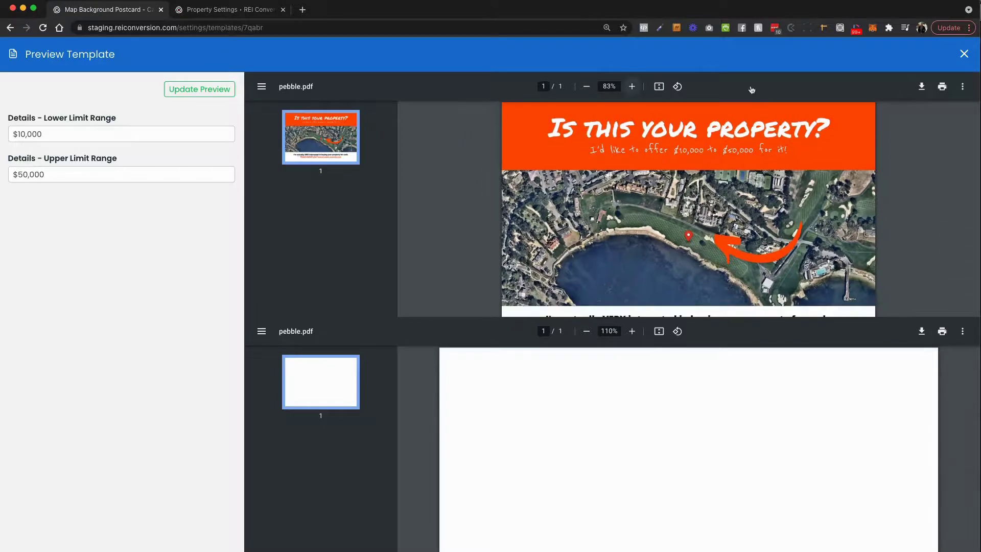
pyautogui.click(964, 54)
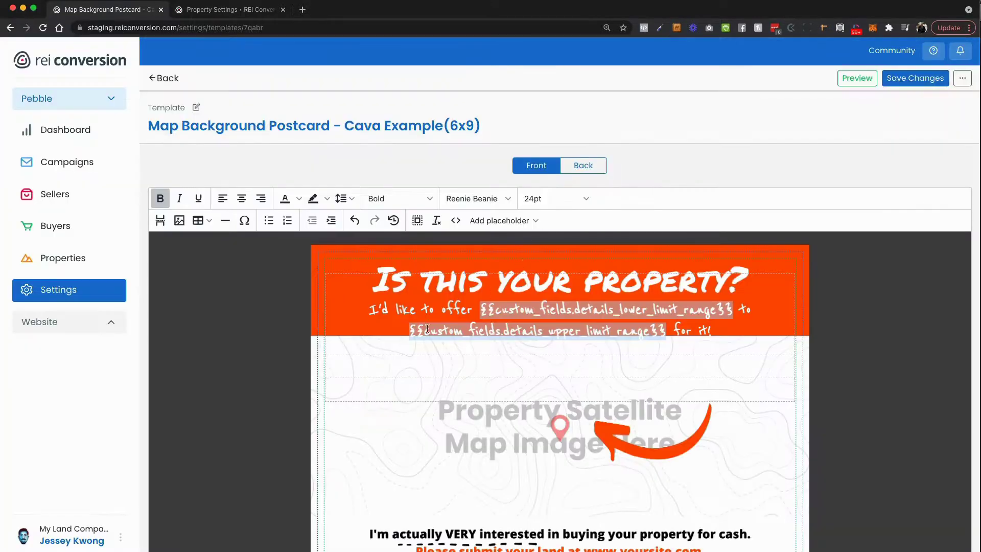
# Change the offer sentence's font size to 32pt in the front's source code and save the template
pyautogui.click(424, 312)
pyautogui.click(371, 310)
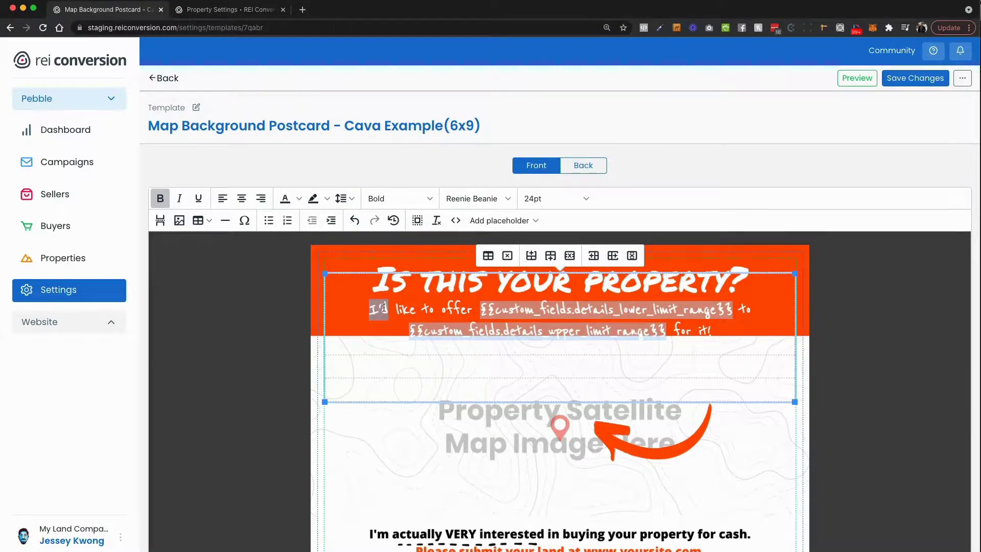
pyautogui.tripleClick(371, 310)
pyautogui.click(463, 221)
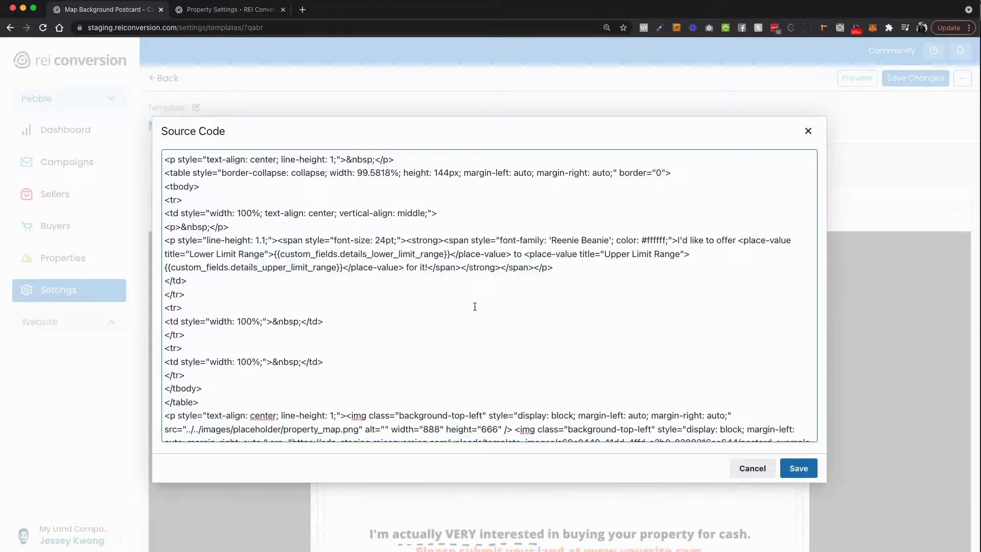
pyautogui.hotkey('ctrl', 'f')
pyautogui.write('24')
pyautogui.click(381, 240)
pyautogui.doubleClick(381, 241)
pyautogui.write('32')
pyautogui.click(798, 469)
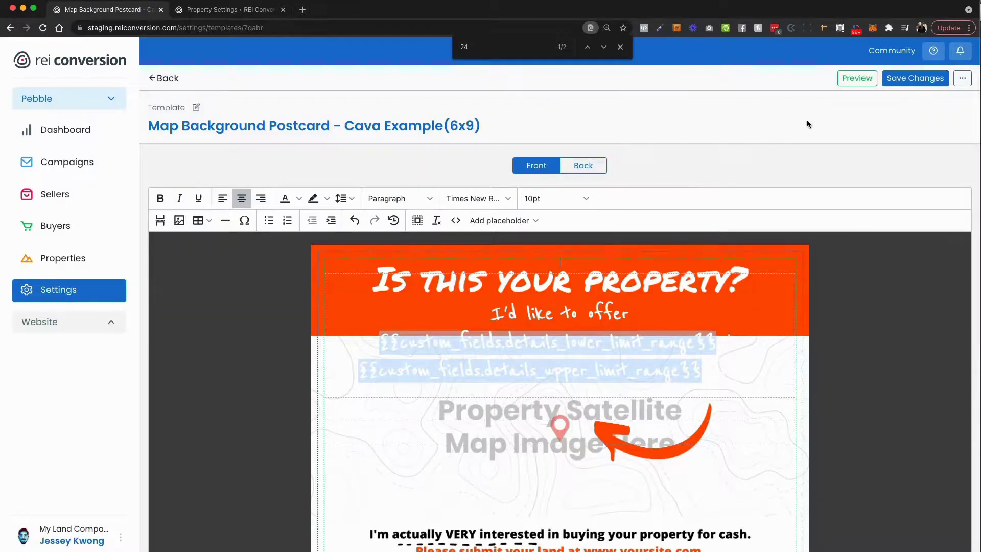
pyautogui.click(905, 84)
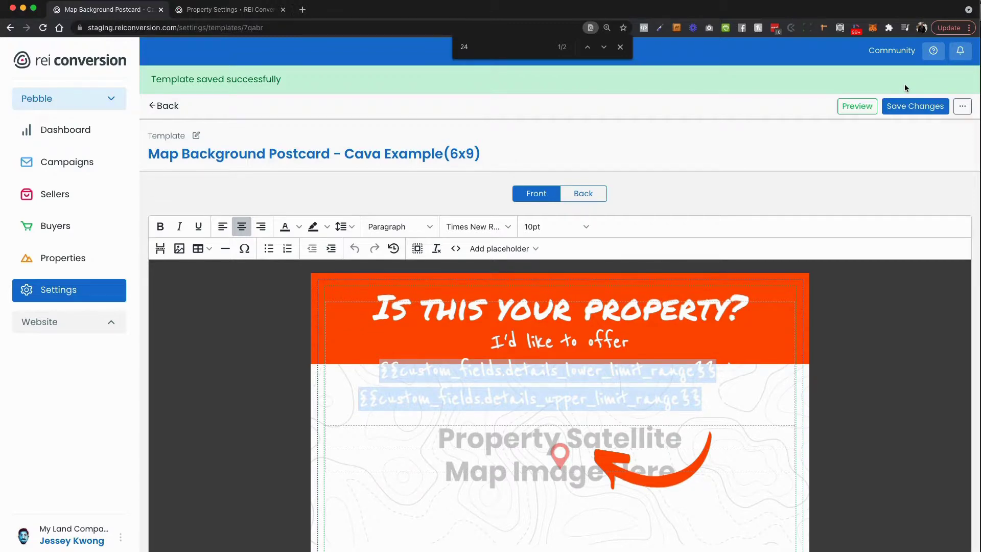
# Check the offer sentence's formatting on the postcard front and open the template preview
pyautogui.scroll(-2, 601, 372)
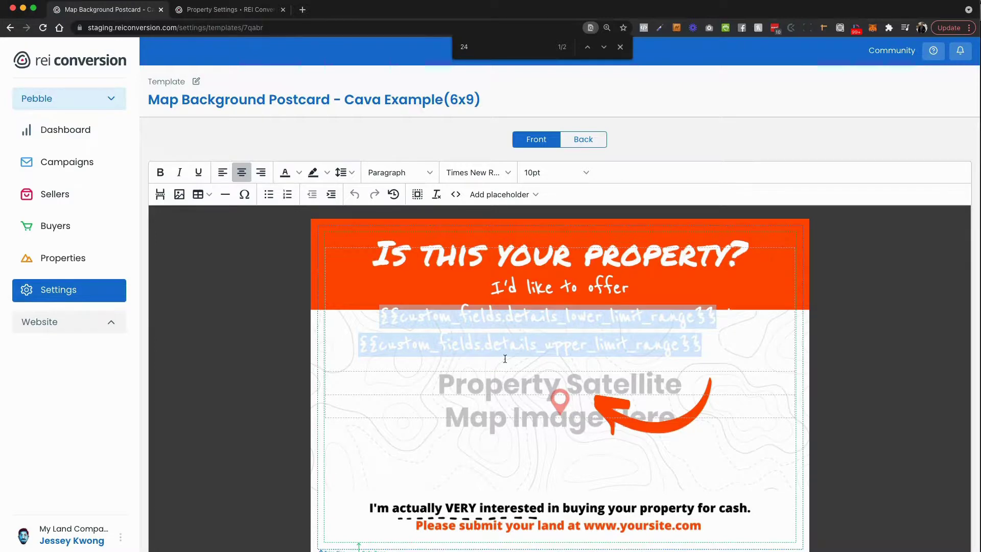
pyautogui.click(514, 300)
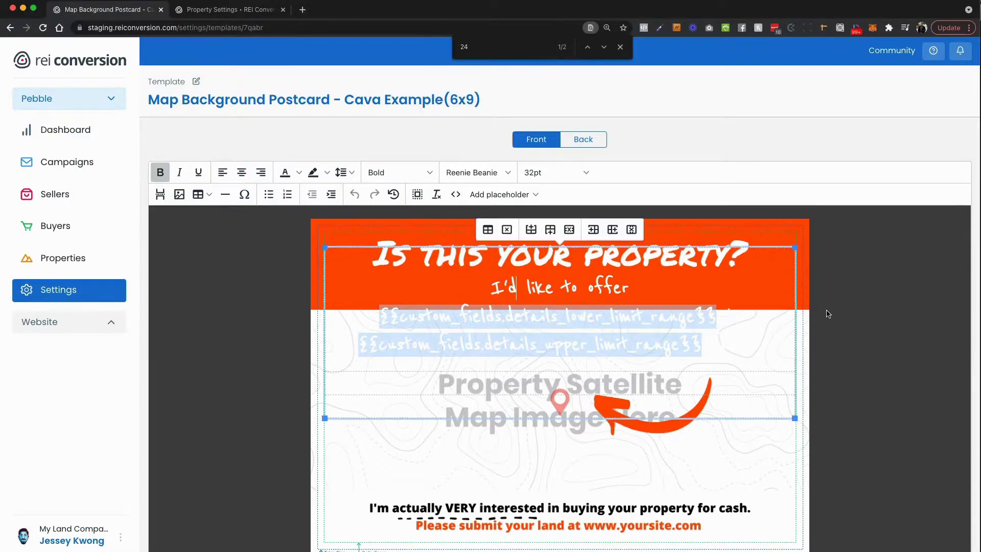
pyautogui.click(849, 315)
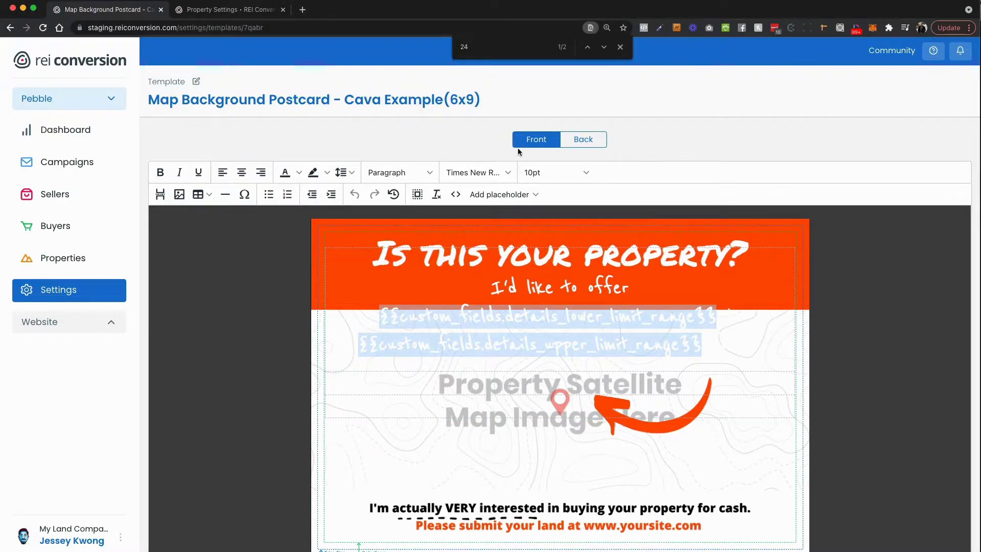
pyautogui.press('super+s')
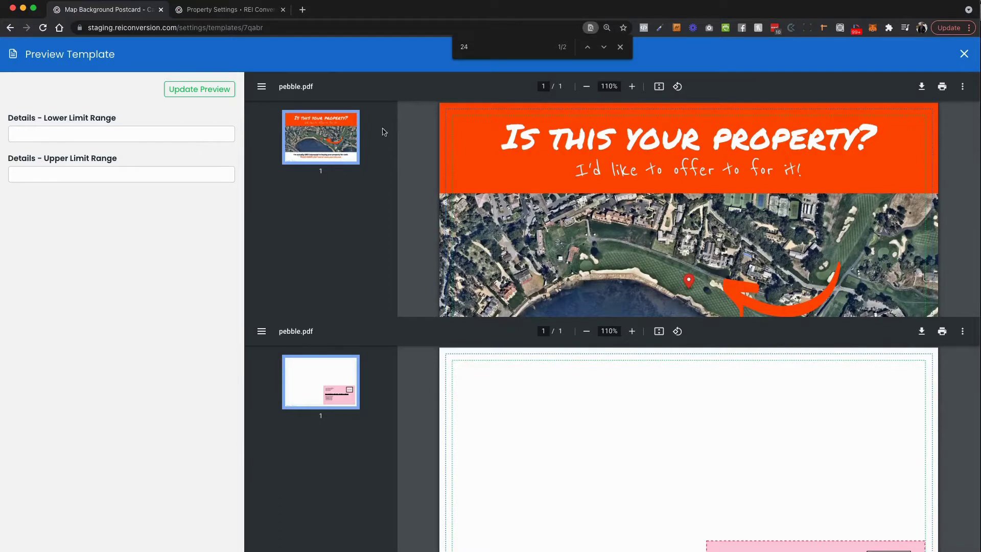
# Update the preview with a Lower Limit Range of $500 and an Upper Limit Range of $2000, and check the postcard front
pyautogui.click(199, 134)
pyautogui.write('$500')
pyautogui.press('Tab')
pyautogui.write('$2000')
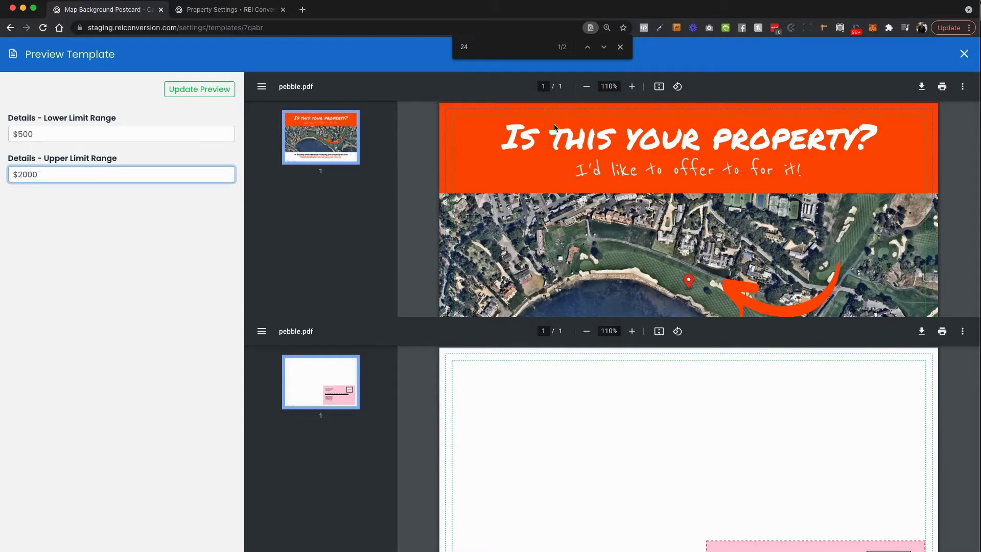
pyautogui.click(227, 94)
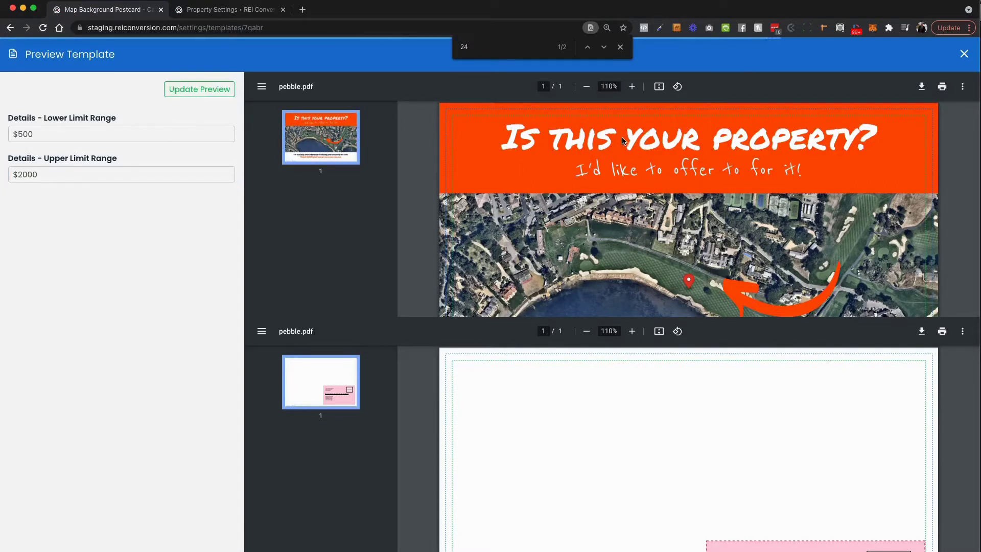
pyautogui.click(621, 48)
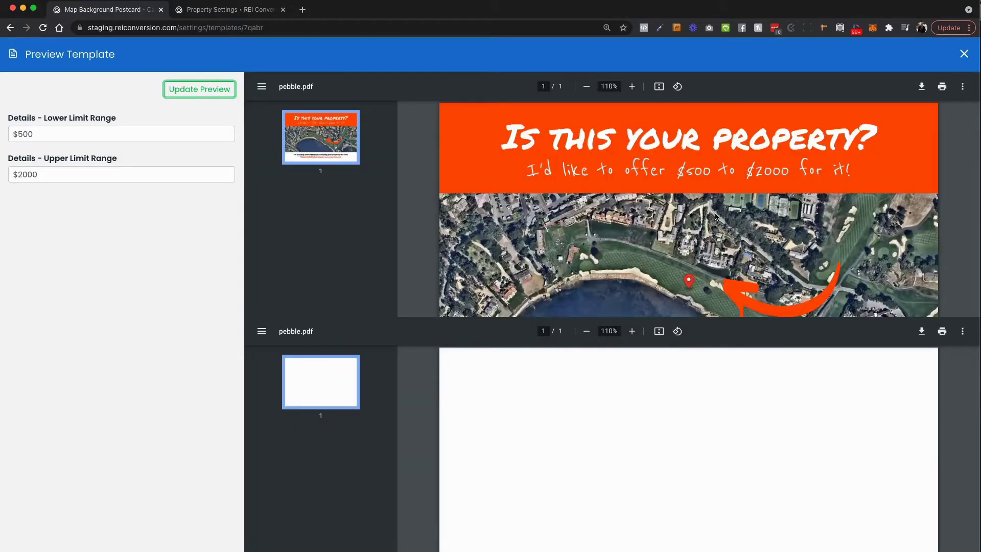
pyautogui.scroll(-3, 716, 217)
pyautogui.scroll(3, 716, 217)
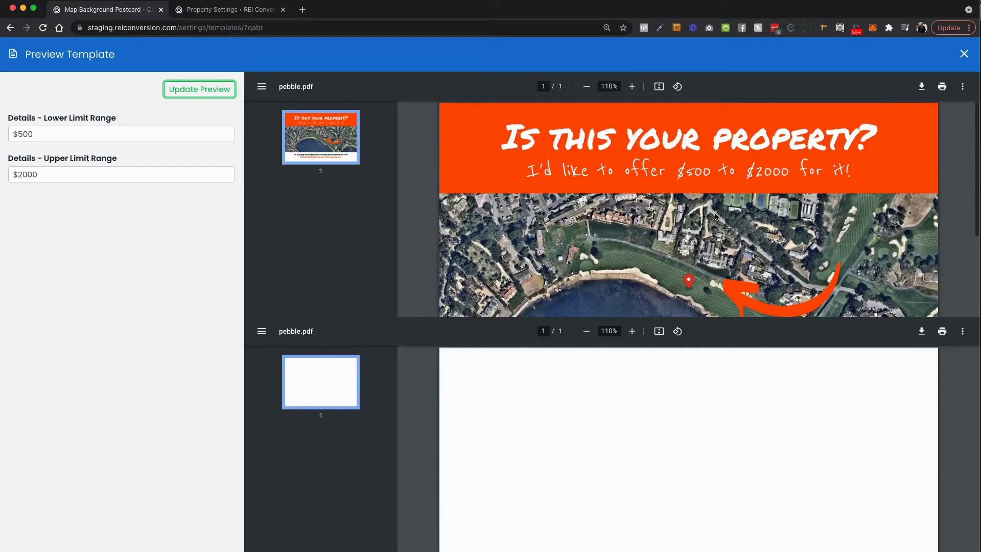